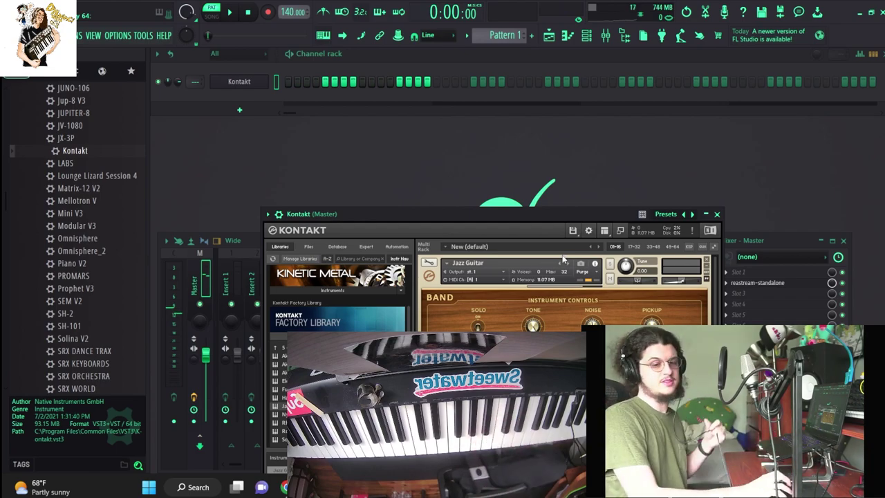
Record a chord progression into Pattern 1 with Kontakt's Nylon Guitar as notes and automation, stopping after about eight bars
click(270, 12)
click(453, 299)
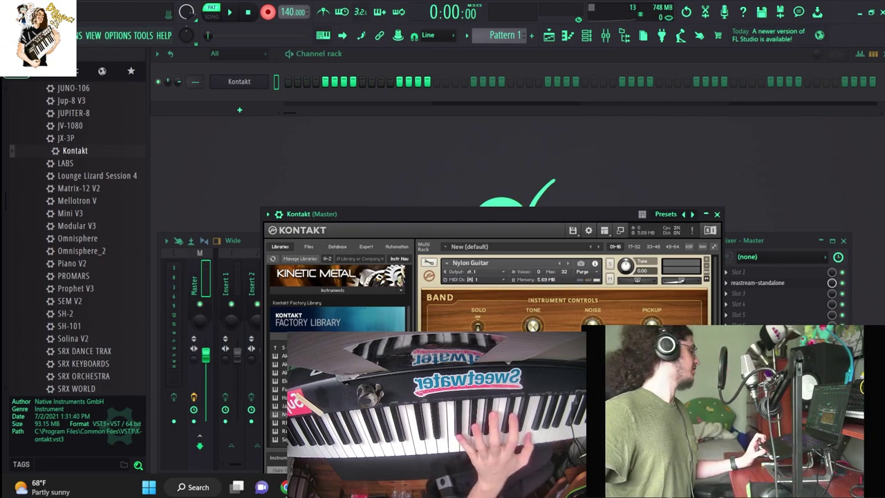
click(231, 13)
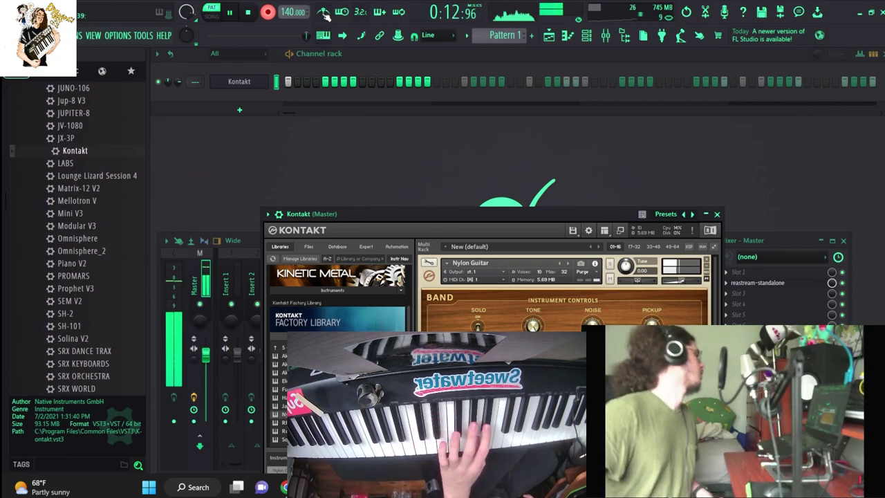
key(space)
Quantize the recorded Kontakt chords in the piano roll and play them back while looking over the high and low notes
key(F7)
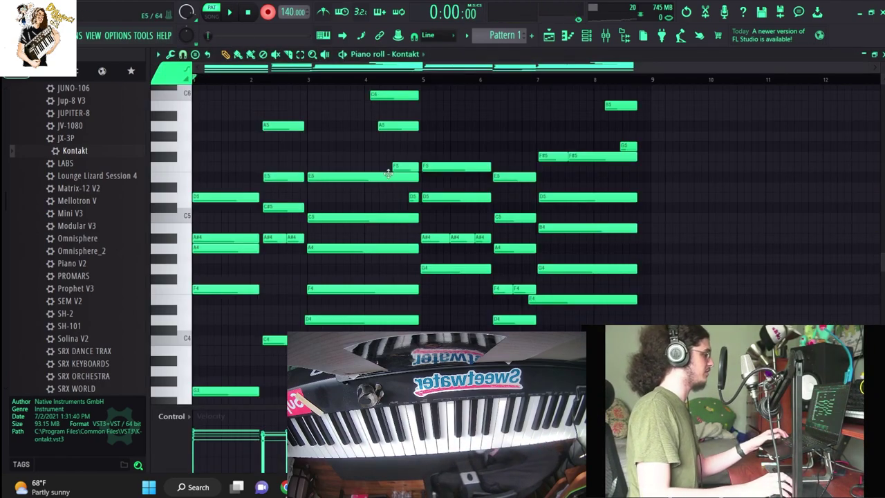
key(space)
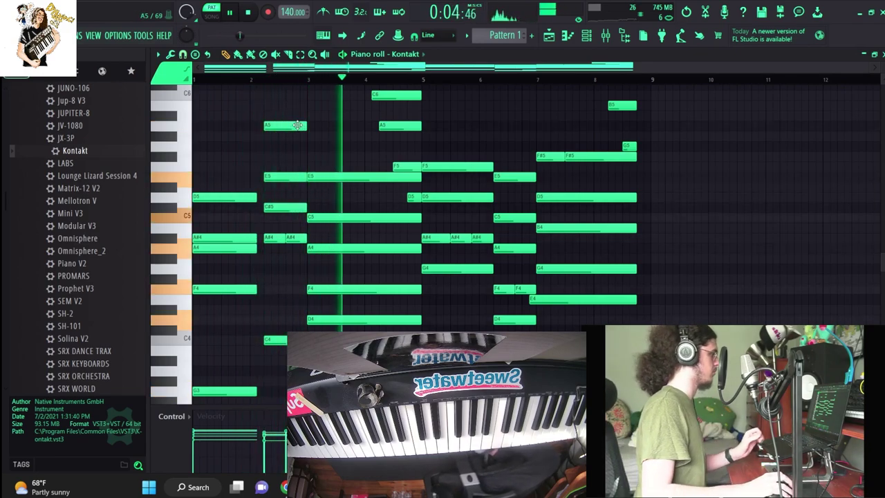
scroll(361, 149, up, 3)
scroll(360, 150, down, 8)
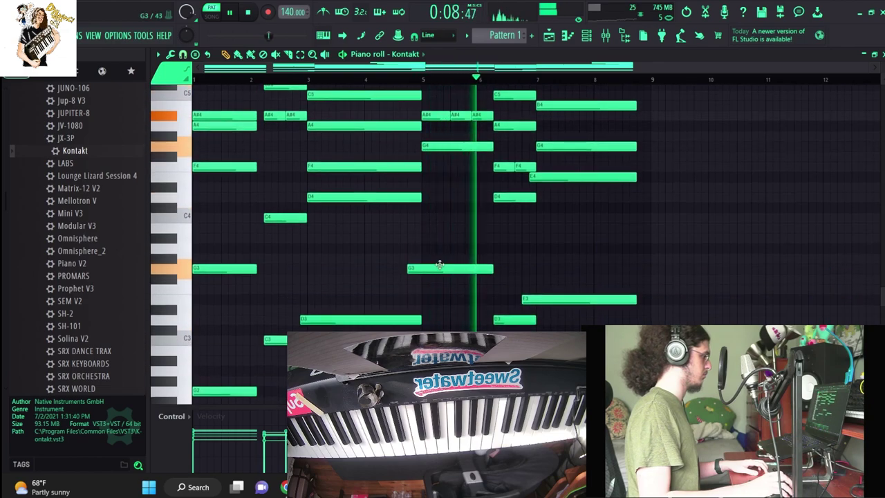
scroll(443, 267, up, 1)
scroll(442, 267, up, 1)
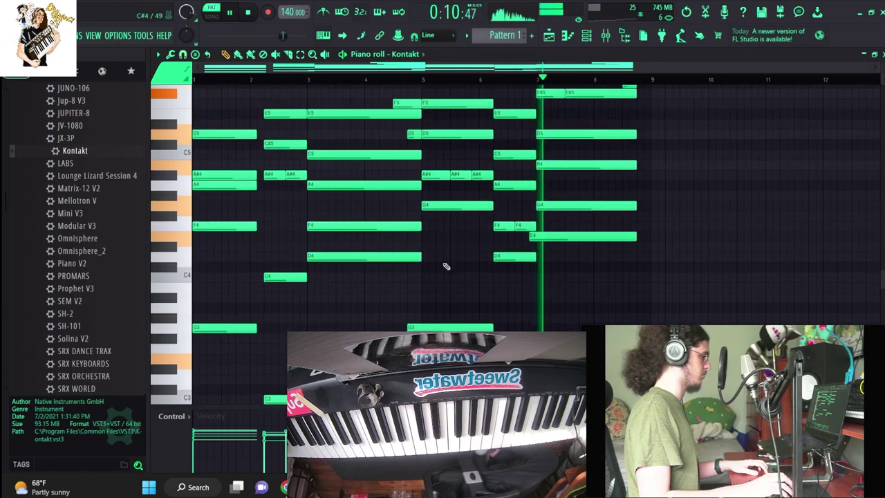
Align the last chord's early E4 note with bar 7, transpose all the Kontakt chords down one semitone and close the piano roll
drag(557, 239, 564, 240)
key(space)
key(space)
scroll(568, 270, down, 2)
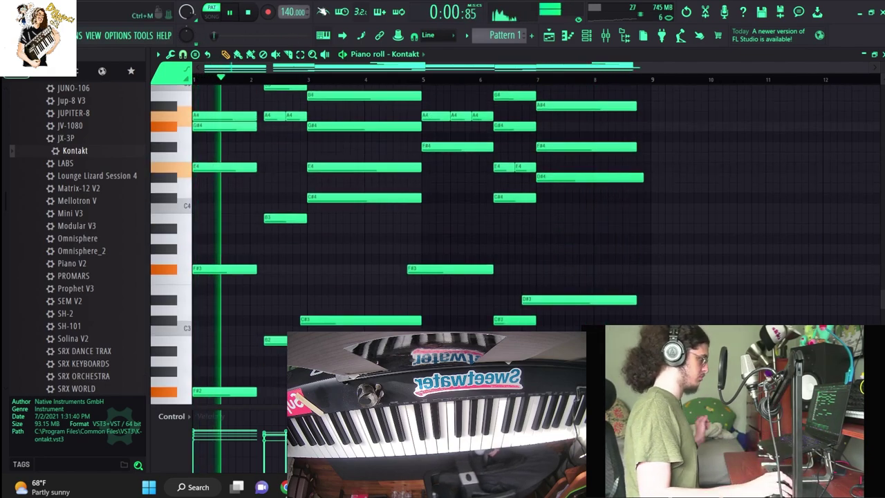
key(shift+Down)
scroll(523, 265, up, 3)
click(882, 54)
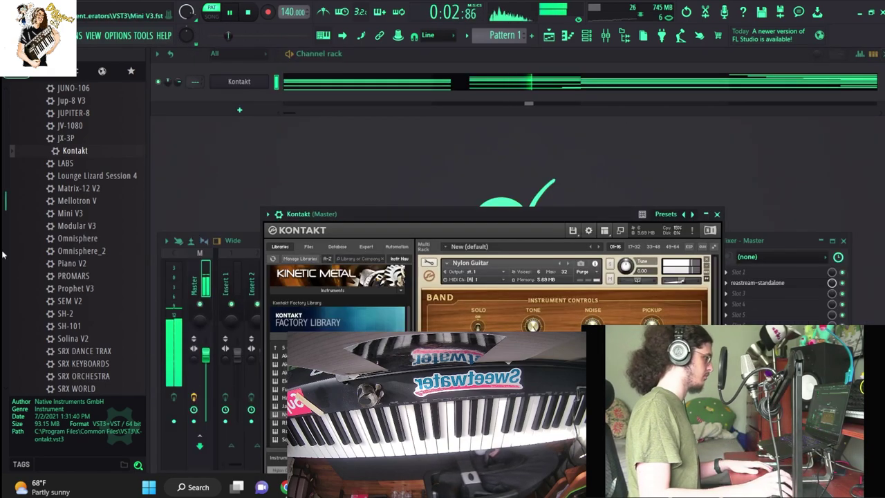
Audition kick, snare, clap and hi-hat samples from the browser's recent files while the pattern plays
scroll(95, 155, up, 10)
click(77, 104)
click(60, 254)
click(63, 266)
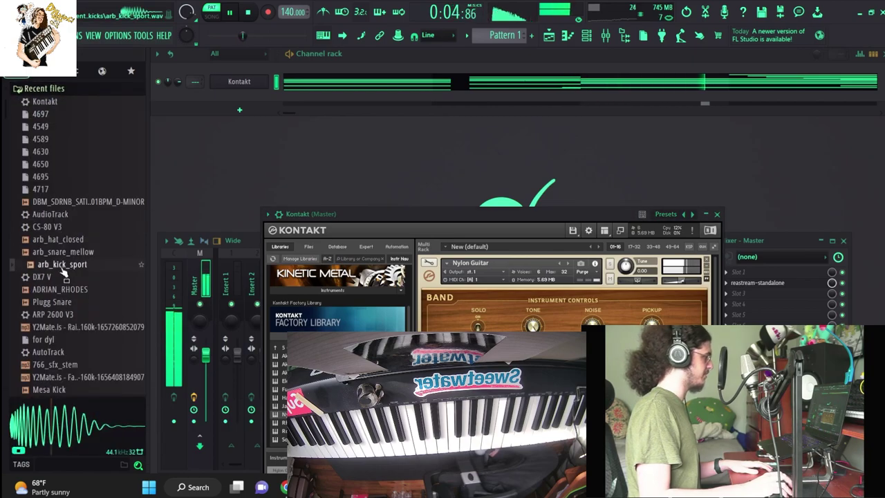
click(71, 302)
scroll(66, 277, down, 4)
click(63, 264)
click(64, 277)
click(59, 314)
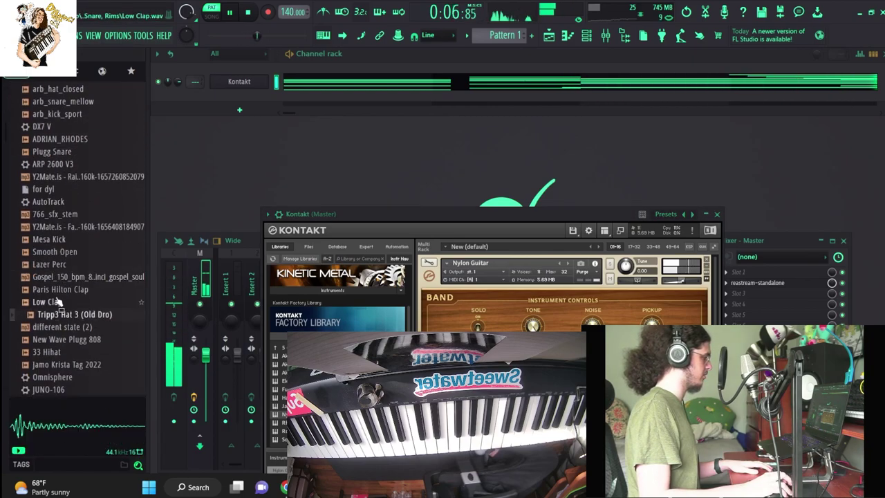
click(61, 291)
scroll(68, 290, down, 2)
click(75, 244)
scroll(68, 259, down, 2)
click(60, 280)
click(61, 318)
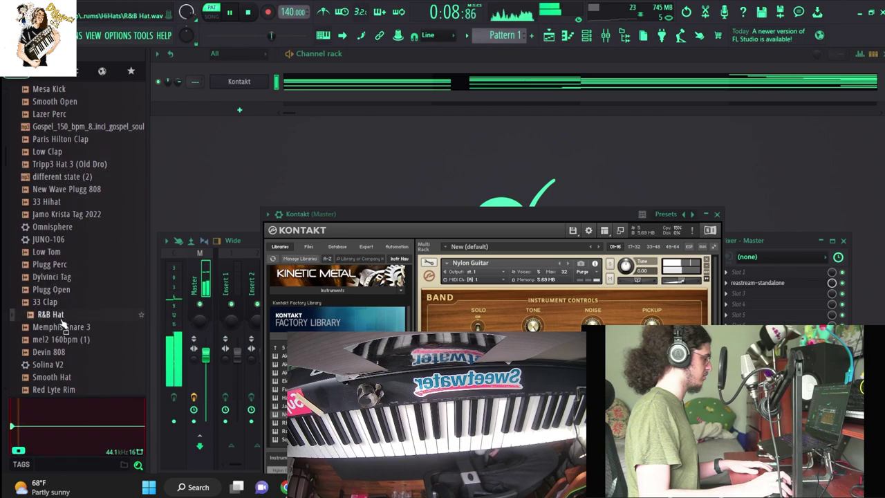
scroll(67, 326, down, 2)
scroll(75, 290, up, 6)
scroll(76, 272, up, 5)
drag(62, 302, 273, 102)
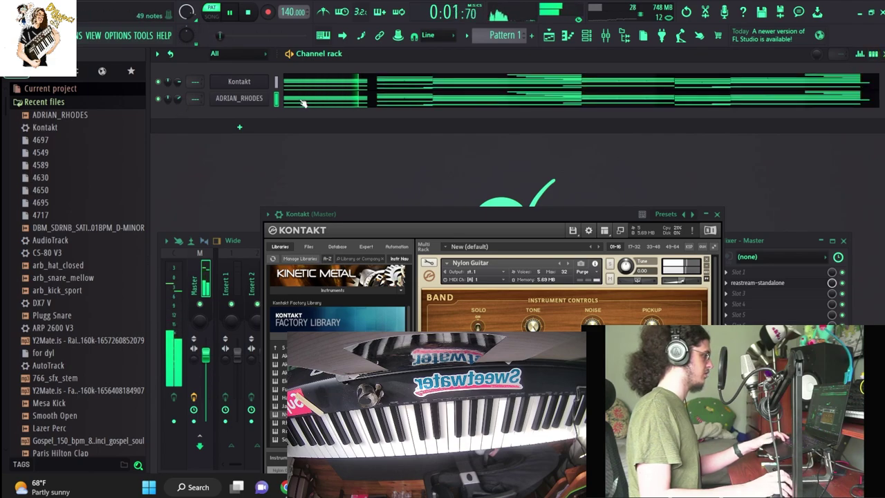
Enable the volume envelope of ADRIAN_RHODES, and route Kontakt and ADRIAN_RHODES to mixer tracks 1 and 2
click(244, 99)
click(268, 192)
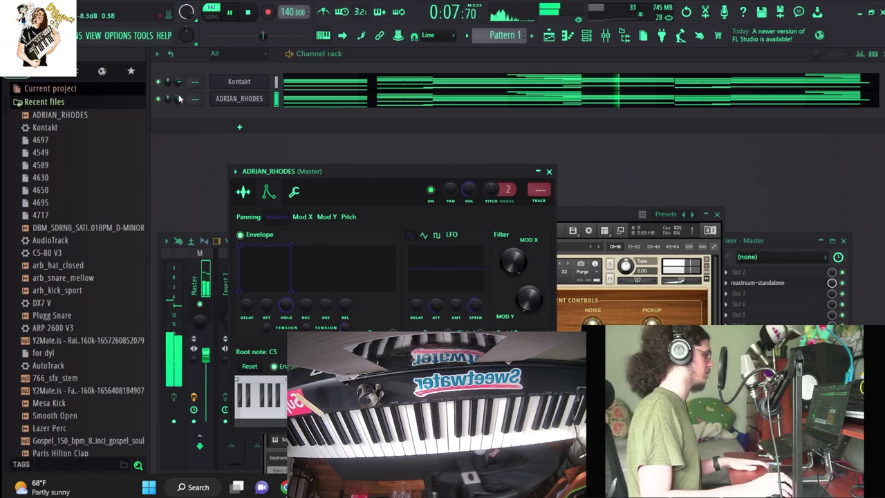
scroll(195, 98, up, 2)
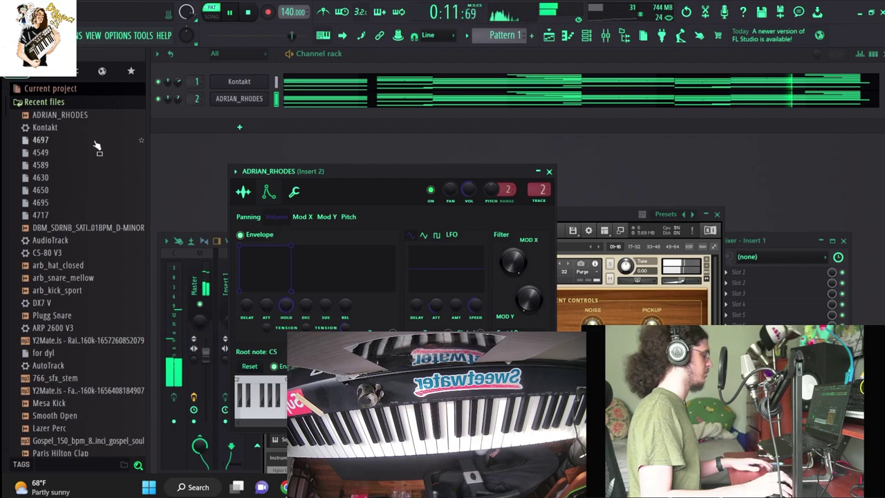
Load DX7 V as a new channel and choose its preset Rom2A 08-STRINGS 5
scroll(67, 222, down, 3)
drag(67, 224, 231, 145)
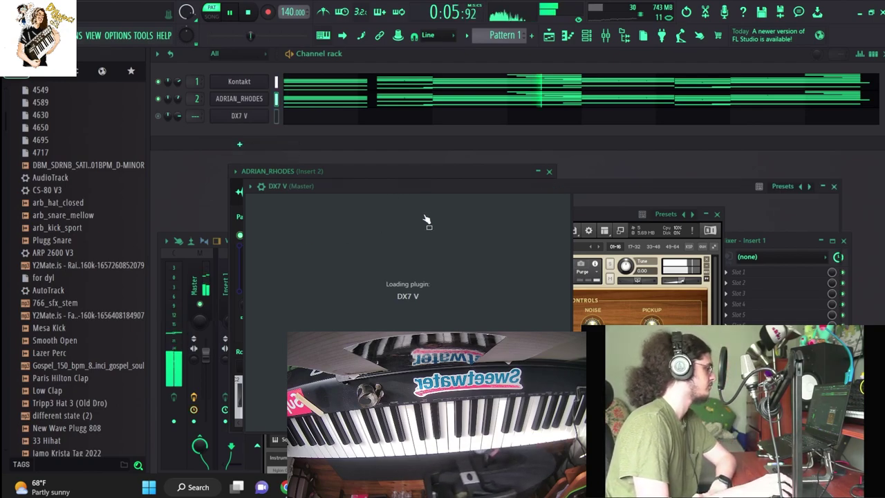
click(516, 204)
mouse_move(514, 293)
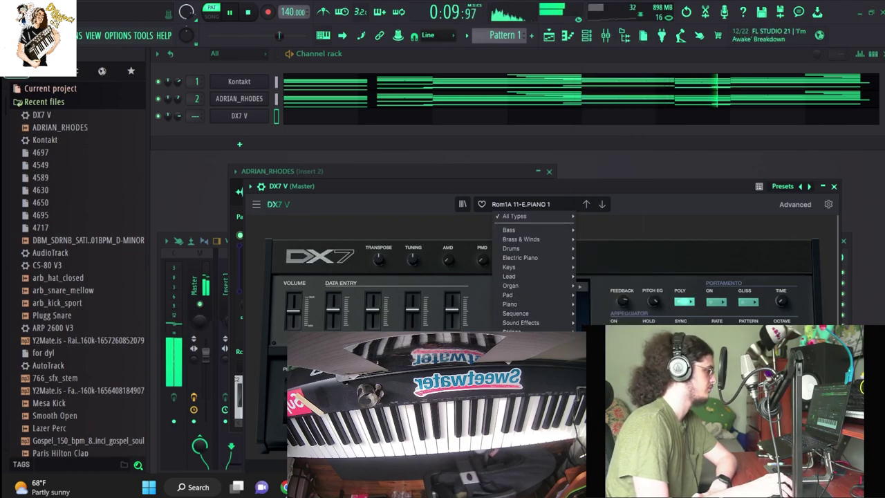
mouse_move(515, 331)
click(701, 193)
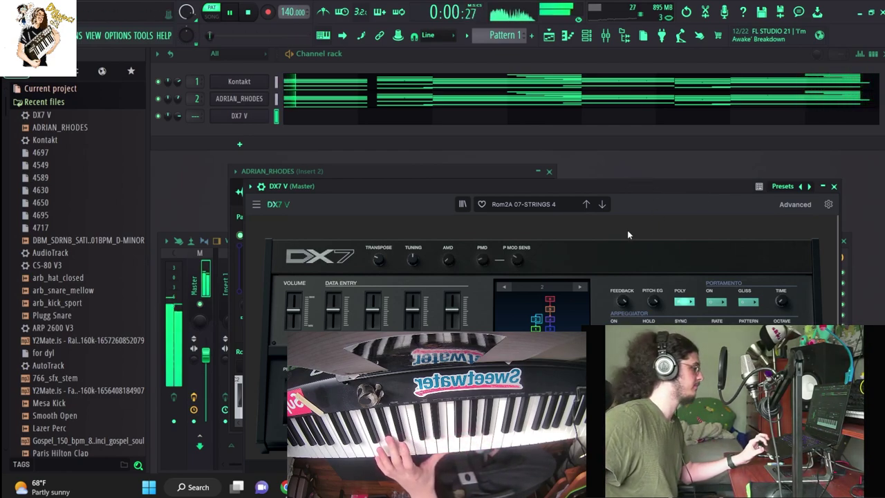
click(603, 204)
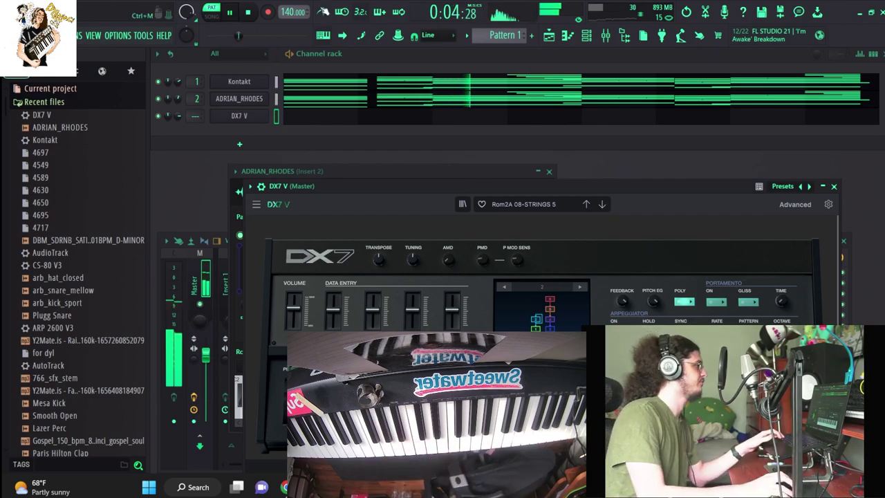
Record a slow string melody with DX7 V over the chords in Pattern 1
key(space)
click(268, 11)
click(431, 298)
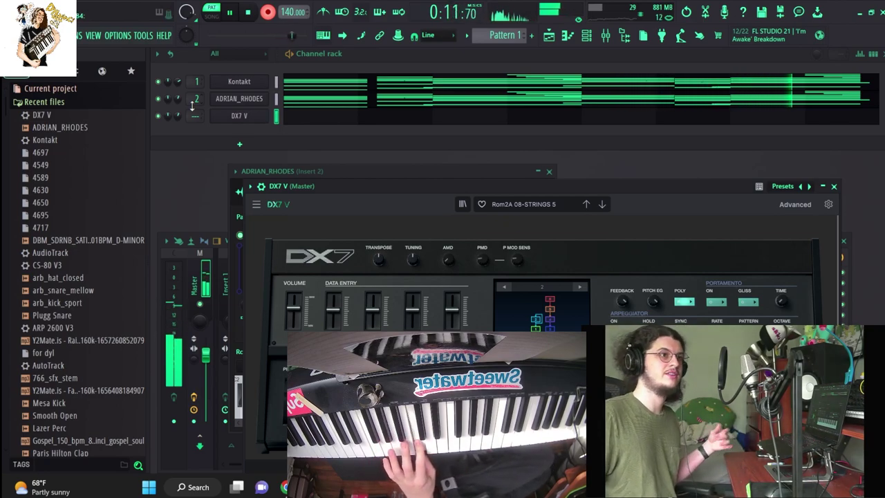
key(space)
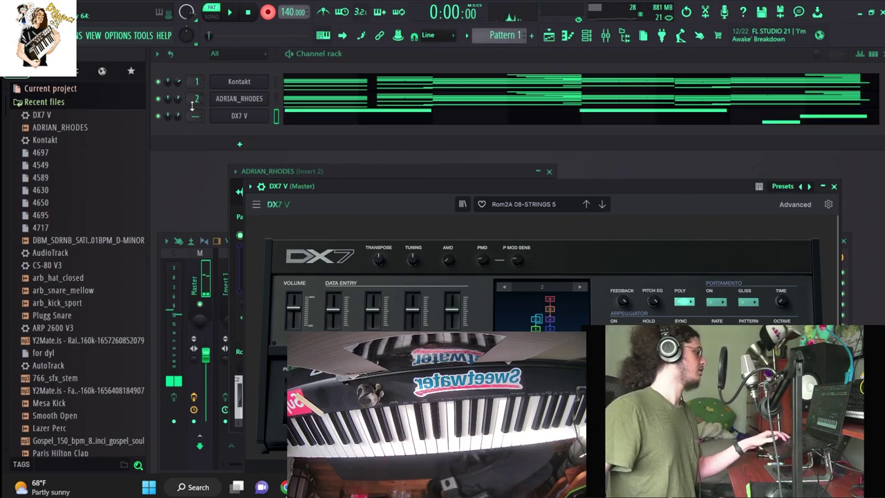
Delete the last two notes of the DX7 V melody, keeping the two long ones, and run Transpose on Pattern 1
click(572, 118)
scroll(572, 158, up, 8)
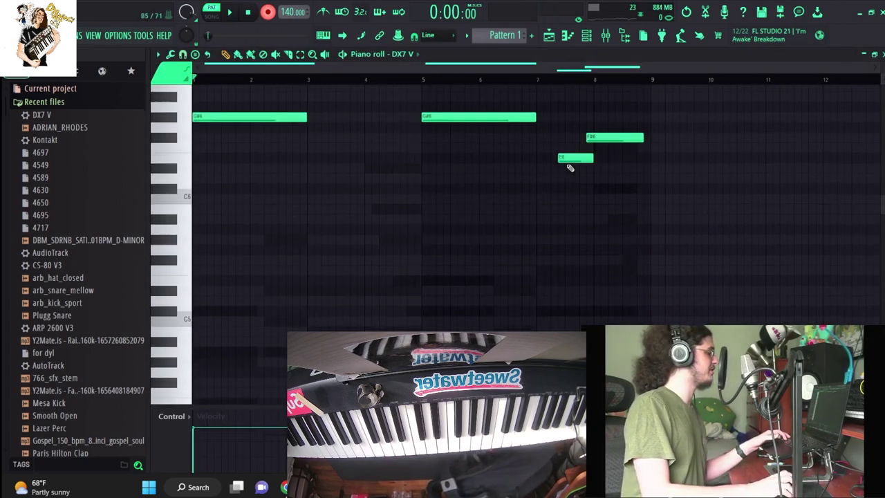
click(883, 54)
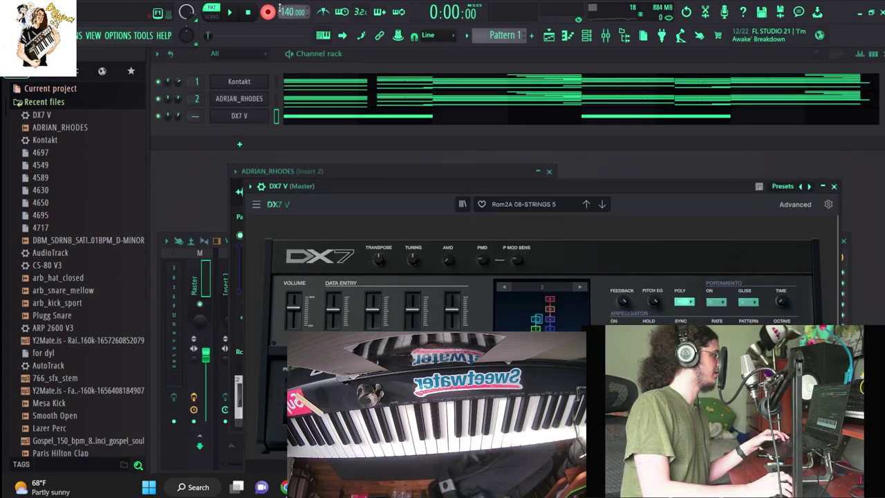
click(466, 36)
click(563, 136)
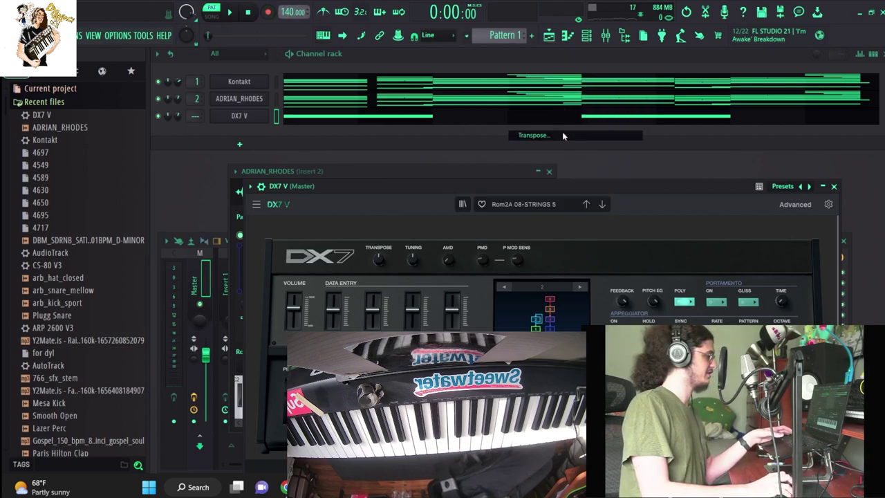
Route DX7 V to mixer track 3 and lower its channel volume to -15.7 dB during playback
key(space)
drag(189, 119, 177, 119)
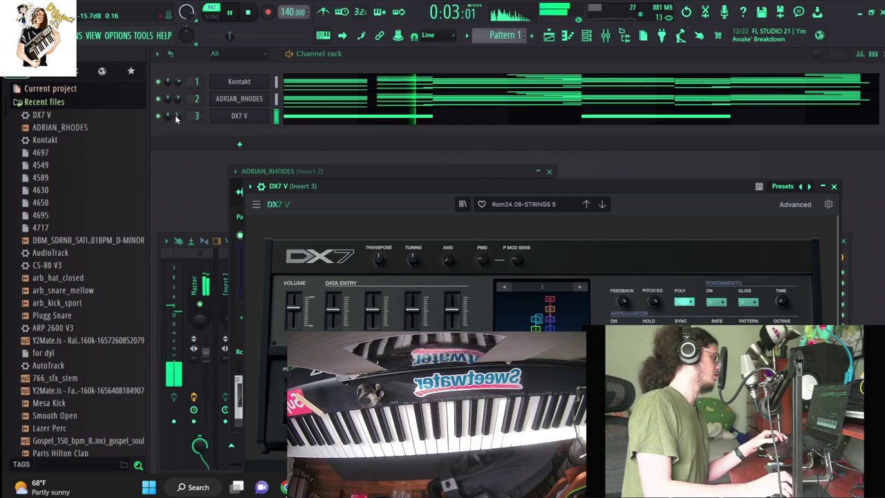
Add ValhallaVintageVerb to mixer Insert 3 and set its mix to 27.2 %
click(200, 280)
click(283, 280)
click(738, 271)
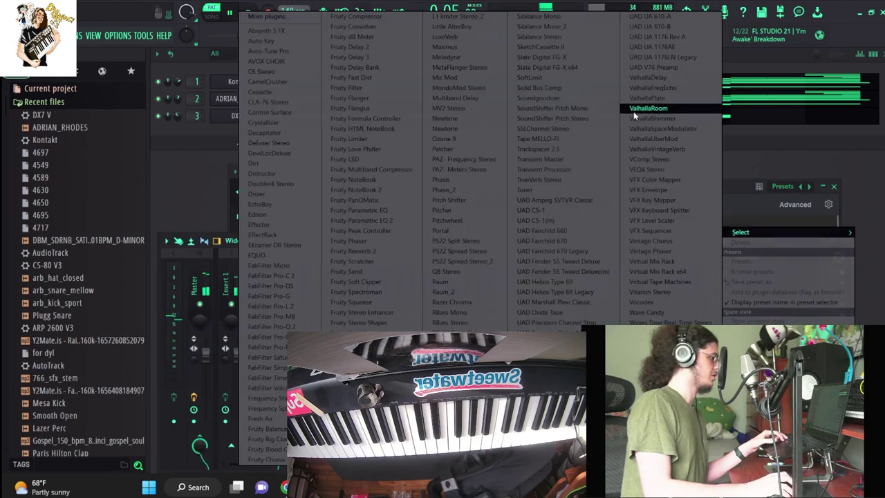
click(642, 147)
key(space)
drag(201, 188, 201, 282)
key(space)
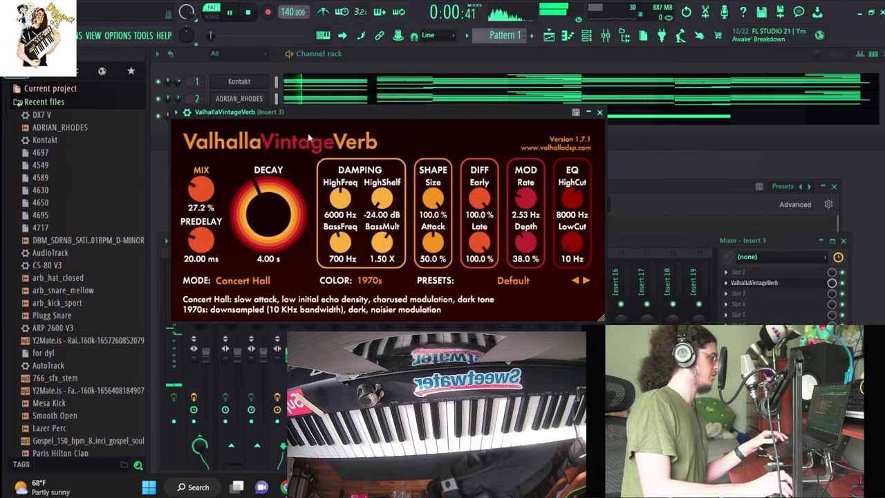
Load ARP 2600 V3 from the recent files as a new channel and choose the preset 1 Osc Triangle
click(383, 63)
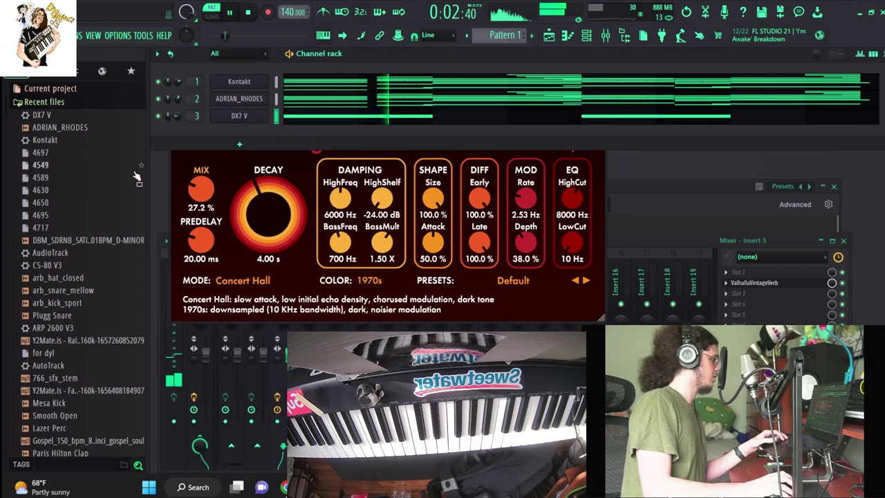
scroll(116, 207, down, 6)
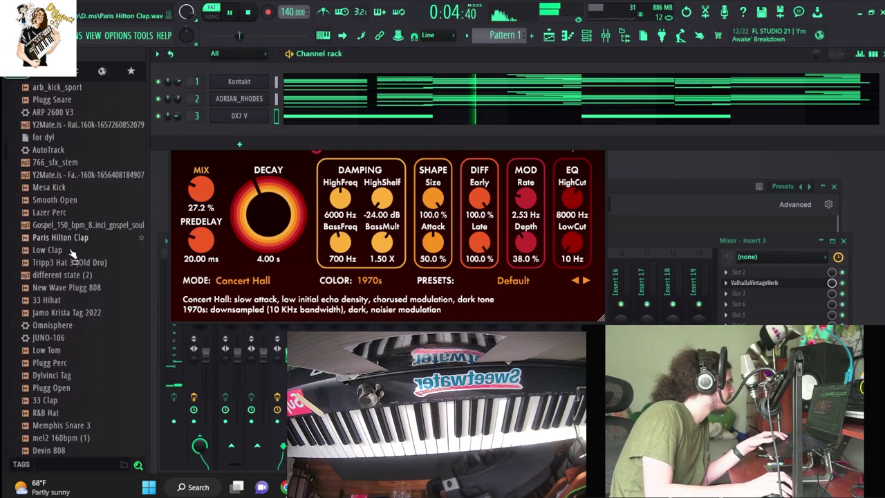
drag(53, 174, 246, 138)
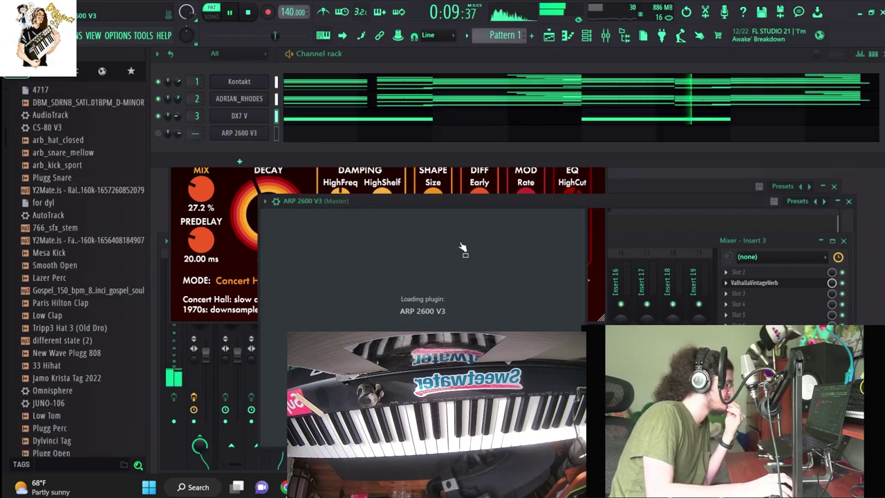
click(520, 218)
mouse_move(564, 244)
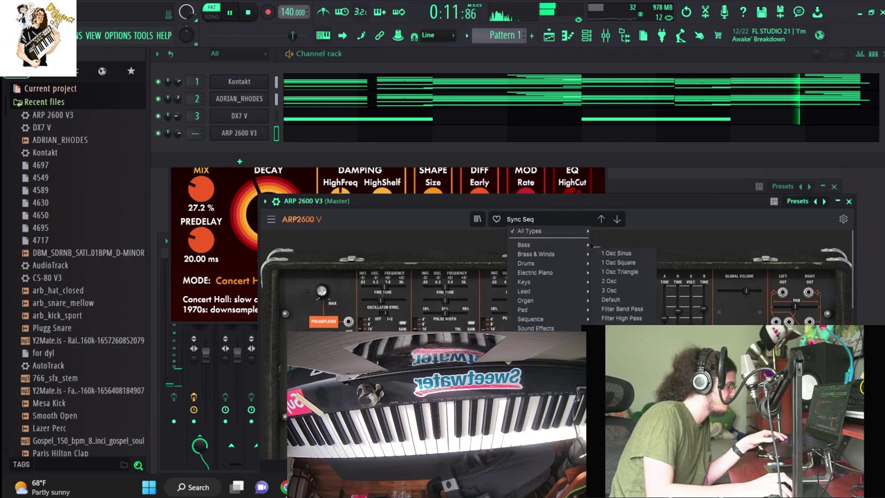
click(615, 271)
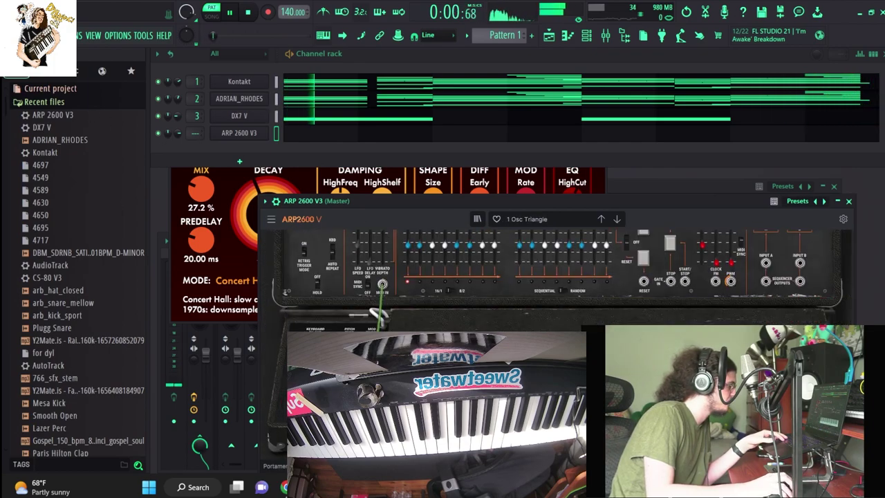
Route ARP 2600 V3 to mixer track 4, arm recording of notes and automation, and show the mixer
drag(196, 134, 177, 143)
click(268, 12)
click(446, 300)
click(607, 36)
Check the Master track in the mixer and the audio input level in OBS Studio, and return to FL Studio
click(197, 281)
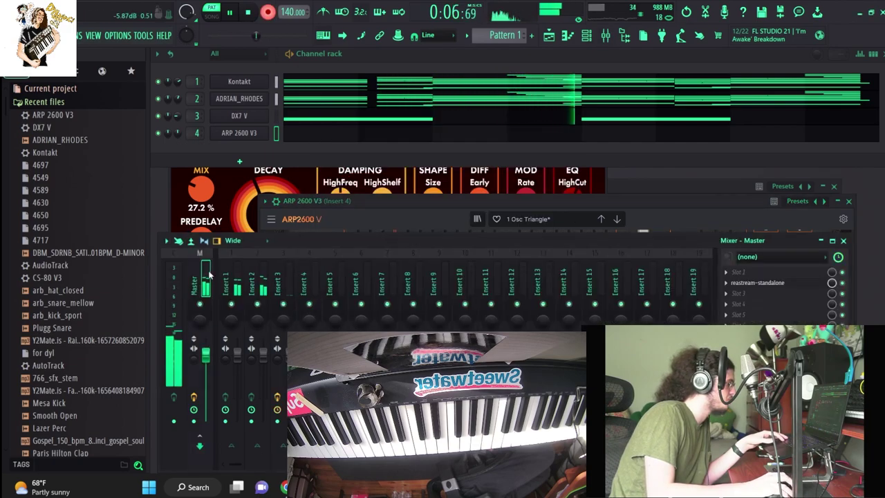
key(alt+Tab)
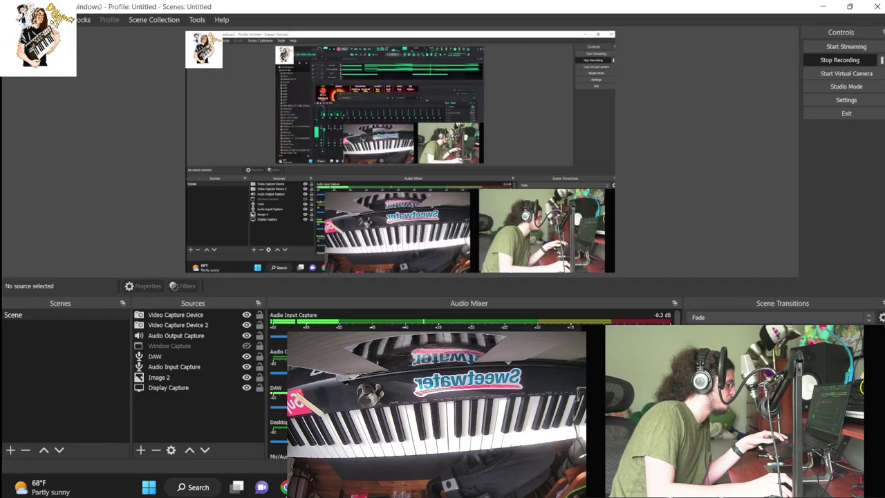
key(alt+Tab)
Record a descending ARP 2600 V3 run into Pattern 1 over the existing layers
click(249, 12)
click(231, 14)
key(space)
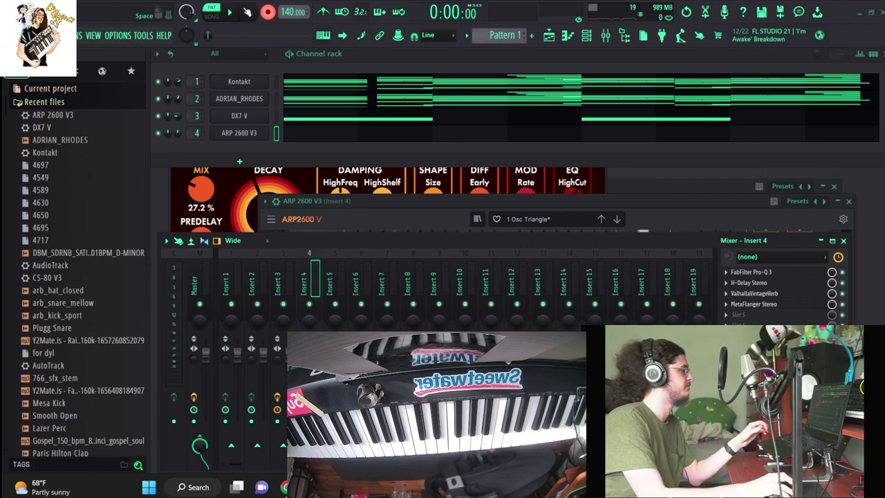
click(230, 12)
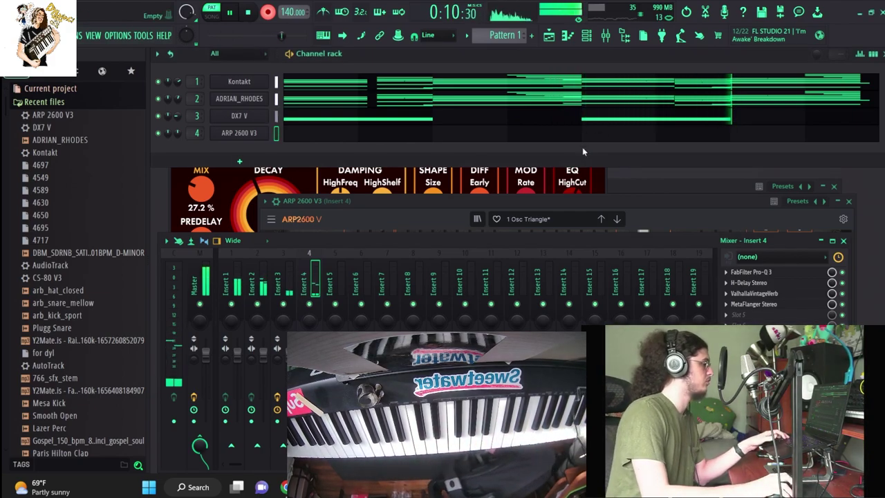
key(space)
Delete the ARP 2600 V3 notes from A#4 downward at the end of the recorded run
click(596, 136)
scroll(524, 221, down, 4)
drag(403, 229, 577, 371)
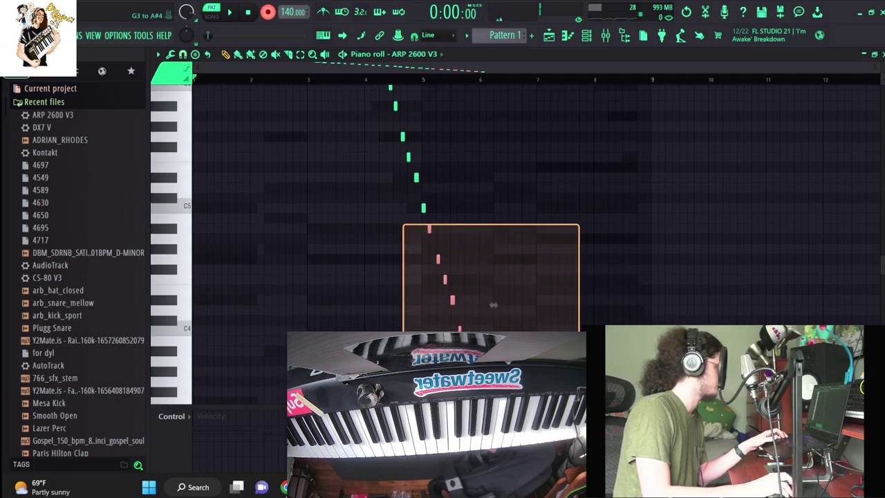
scroll(490, 277, down, 4)
key(Delete)
Move the remaining ARP 2600 V3 run to the start of bar 3 and compress its timing to about half a bar
scroll(483, 221, up, 9)
drag(221, 277, 443, 225)
scroll(446, 219, up, 8)
scroll(443, 201, down, 9)
drag(447, 132, 353, 132)
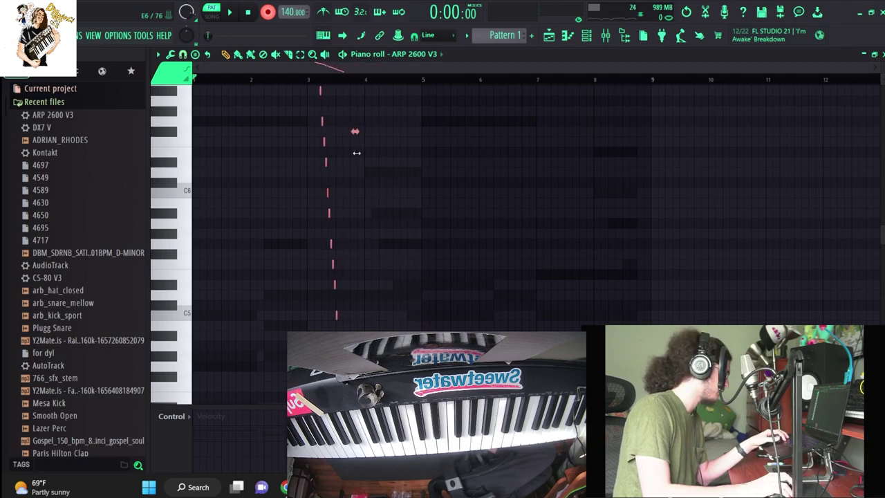
Turn off recording and play the pattern to check the ARP 2600 V3 run at bar 3
click(247, 11)
key(space)
scroll(353, 248, up, 5)
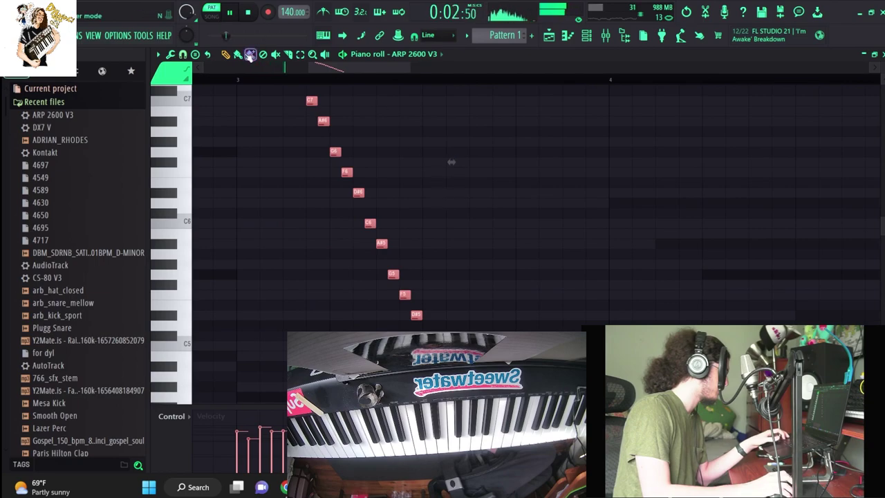
click(182, 54)
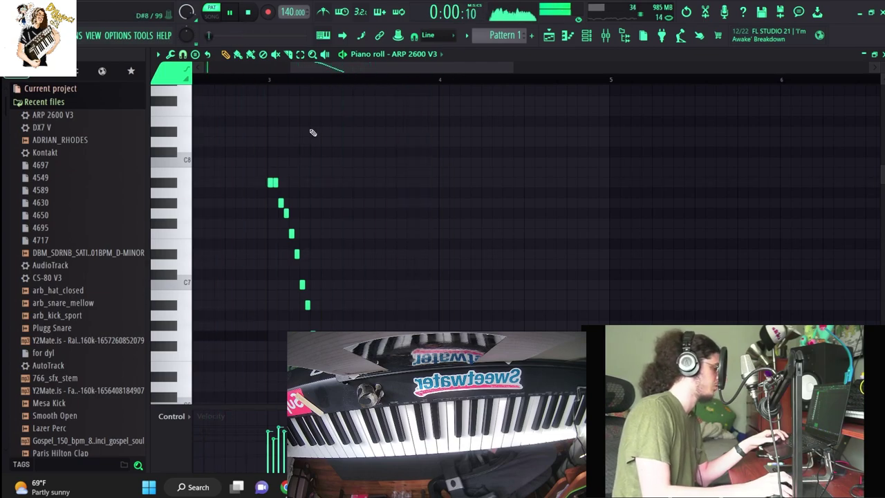
Transpose Pattern 1 by -1 semitone and play it back
click(588, 35)
click(465, 35)
click(536, 134)
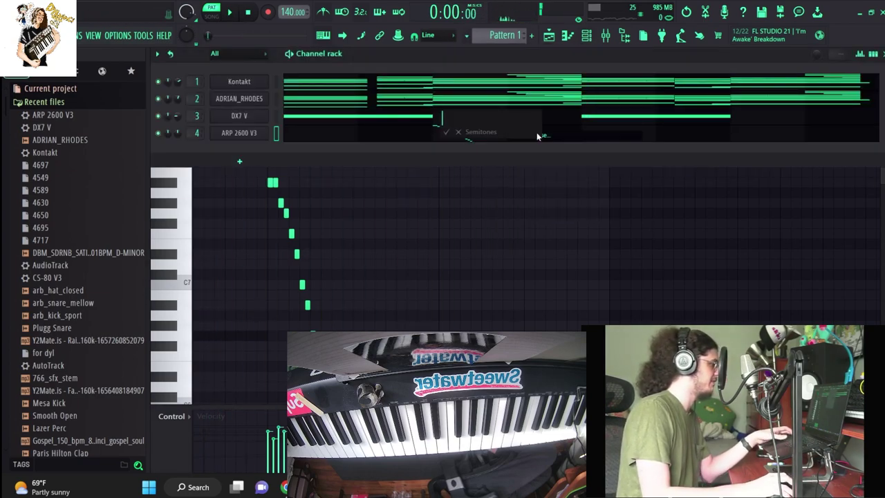
text(-1)
key(Return)
key(space)
Duplicate the whole ARP 2600 V3 run so the copy starts at bar 7, and play the pattern
ctrl+right_click(592, 223)
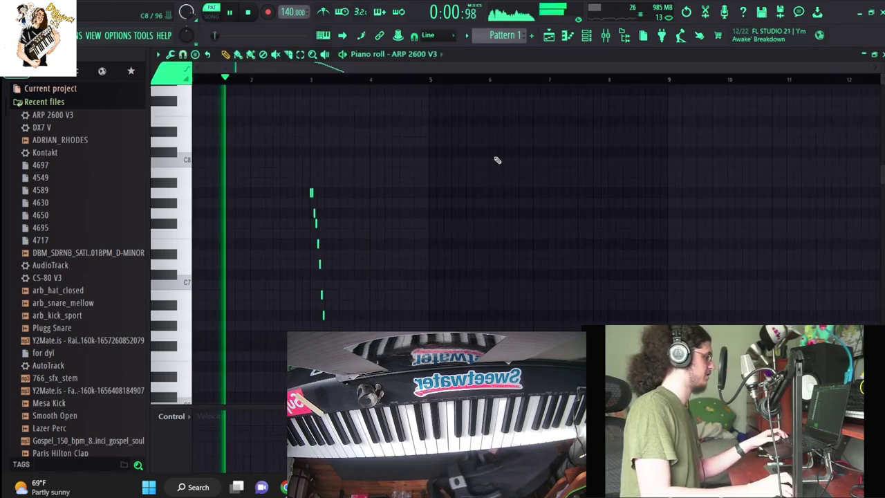
key(ctrl+a)
key(ctrl+b)
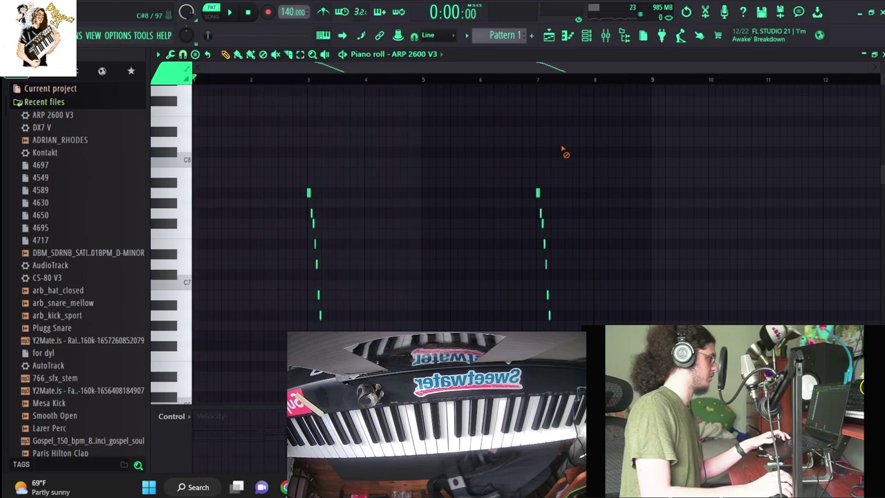
key(F6)
key(space)
key(F6)
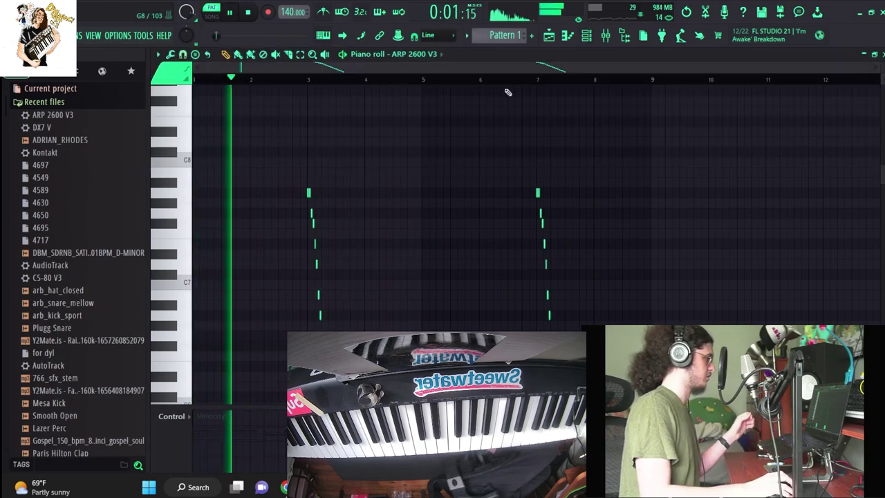
Try the ADRIAN_RHODES notes one octave higher and return them to their previous octave
click(585, 39)
click(403, 106)
scroll(375, 177, down, 7)
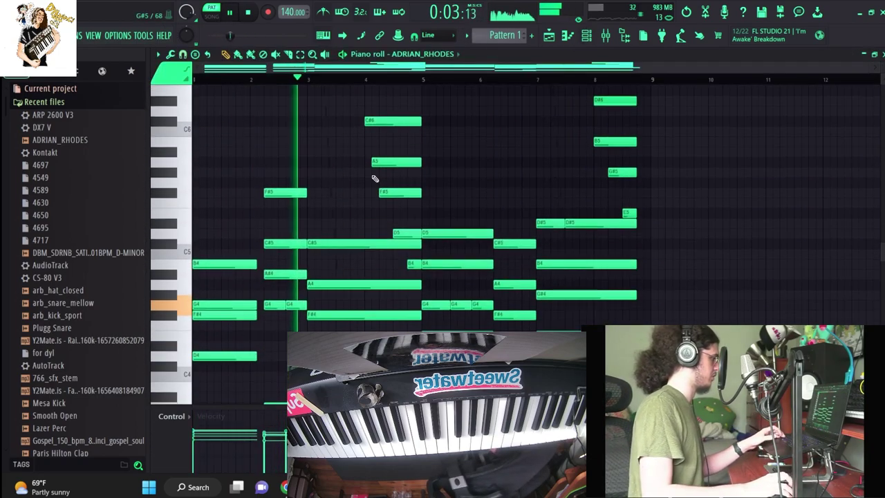
scroll(375, 179, down, 5)
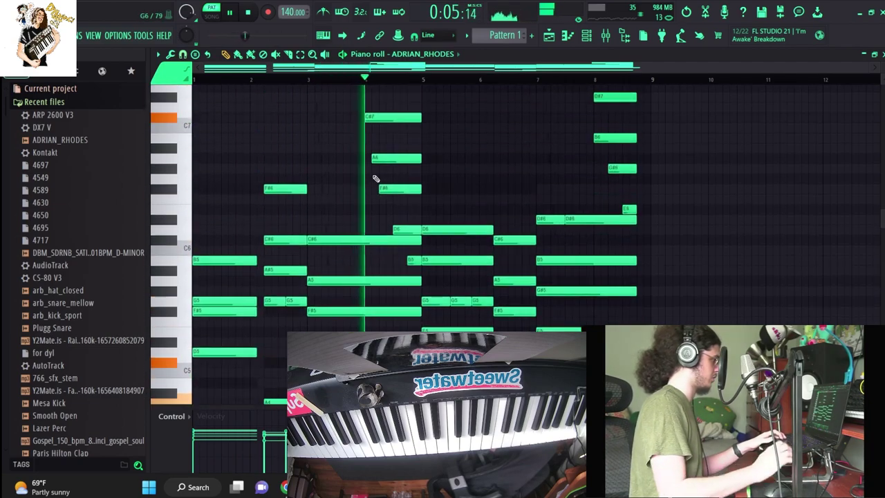
scroll(375, 178, up, 3)
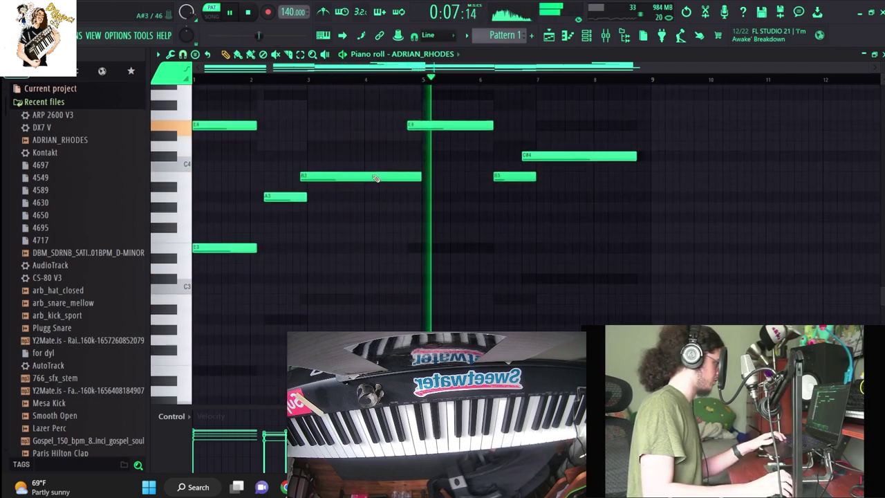
scroll(375, 178, down, 2)
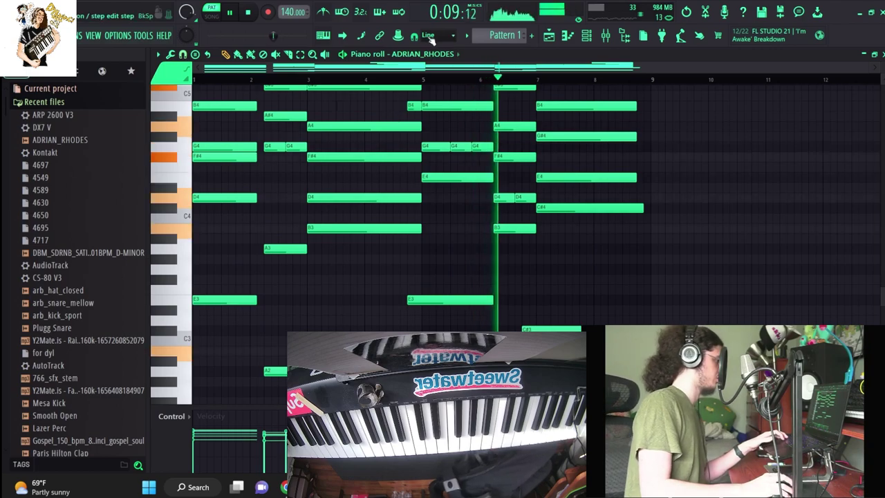
Transpose the Kontakt notes up one octave
click(422, 54)
click(411, 74)
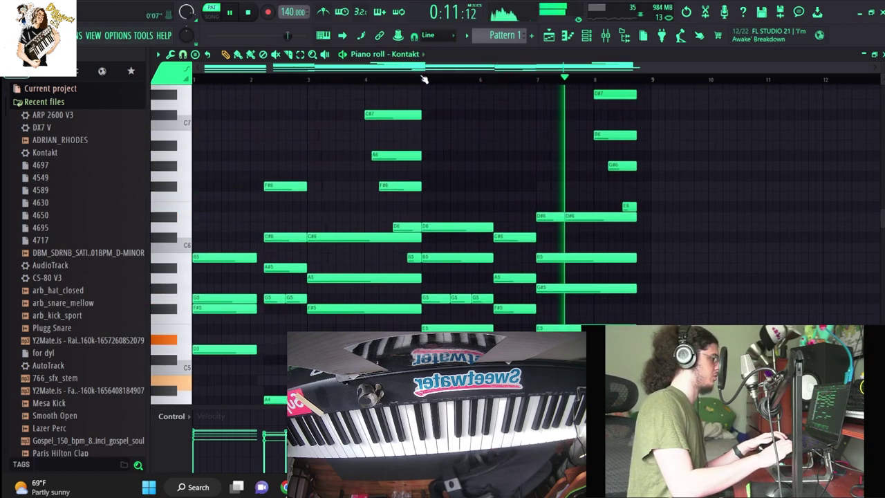
click(585, 37)
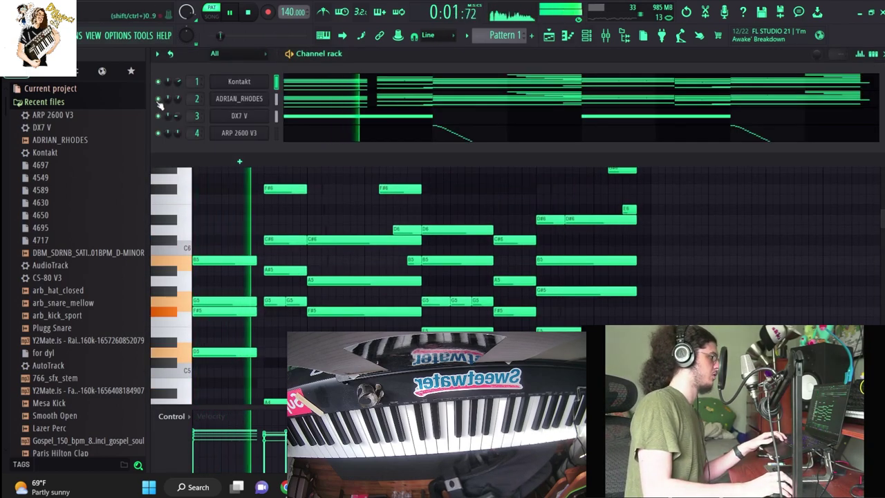
Set the mix of ValhallaVintageVerb on mixer Insert 1 to 37.0 %
key(F9)
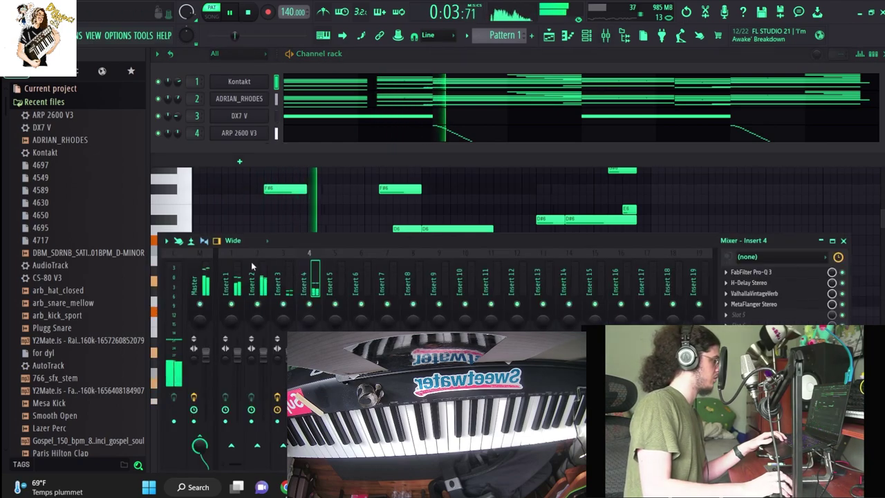
click(788, 303)
click(671, 121)
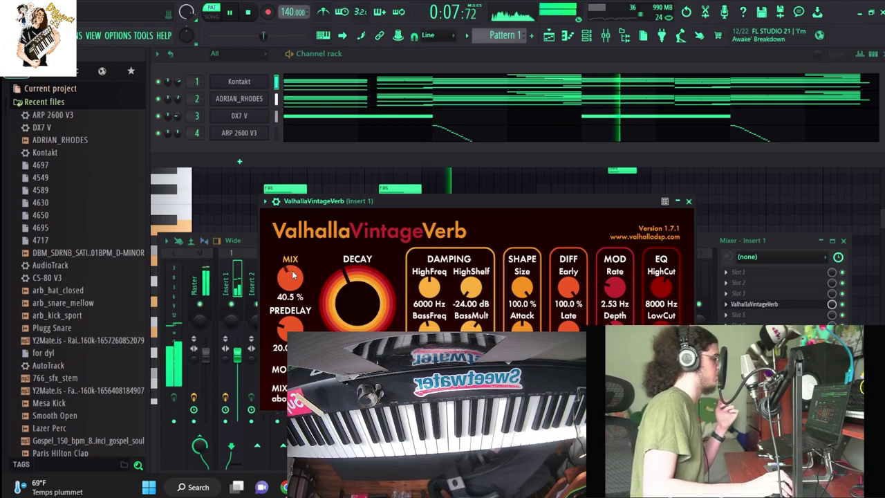
Select the second ARP 2600 V3 run at bar 7 and transpose it down three semitones
click(719, 134)
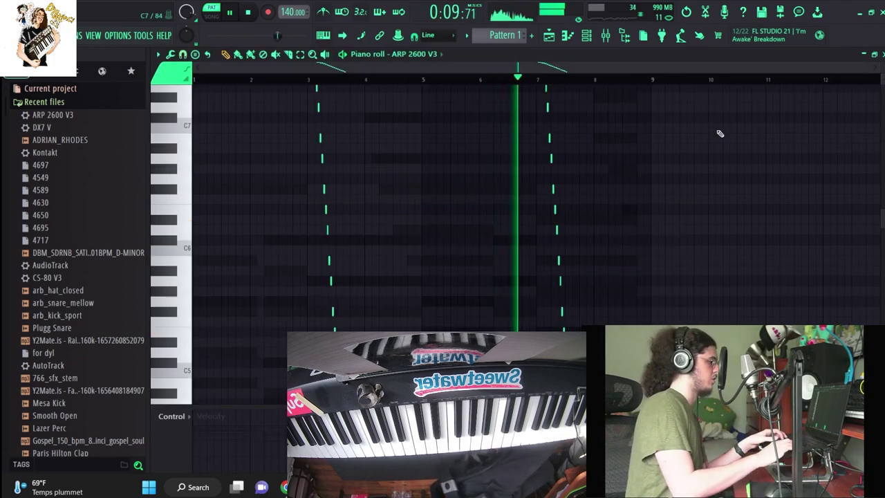
key(ctrl+z)
scroll(456, 145, up, 5)
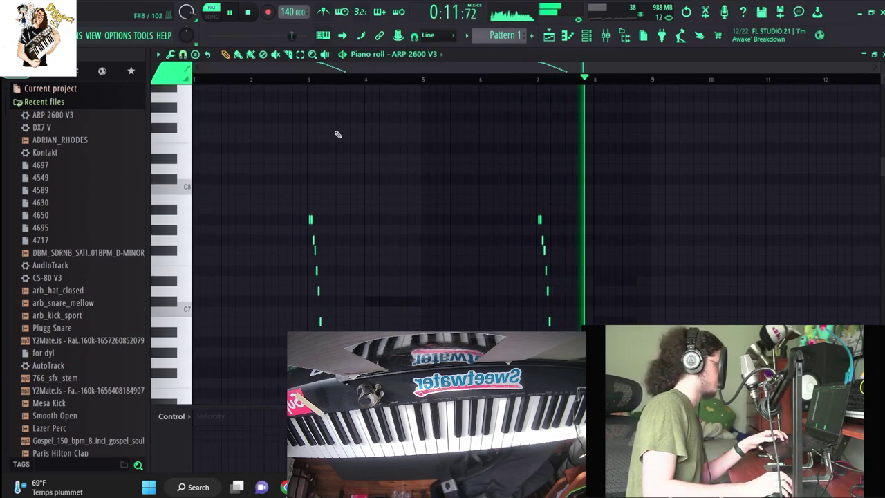
drag(428, 152, 758, 414)
scroll(564, 227, up, 6)
scroll(566, 229, down, 2)
scroll(566, 228, down, 3)
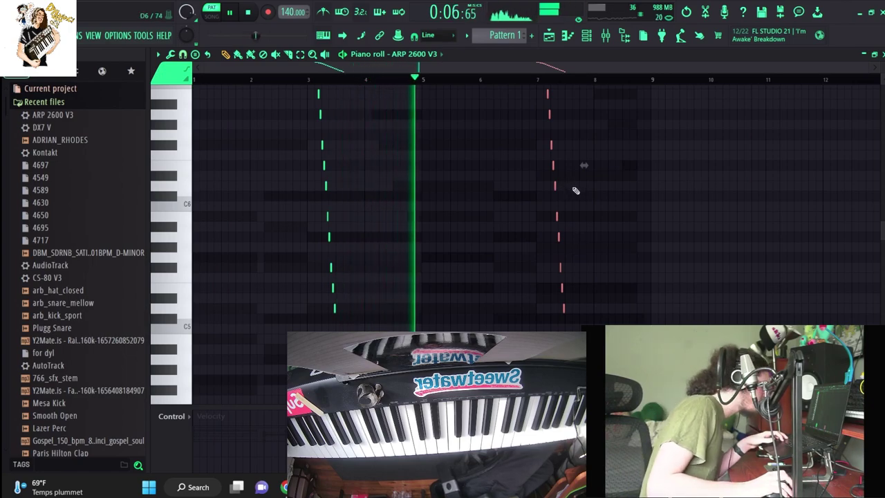
key(Down)
key(Down)
click(505, 79)
click(471, 81)
key(shift+Down)
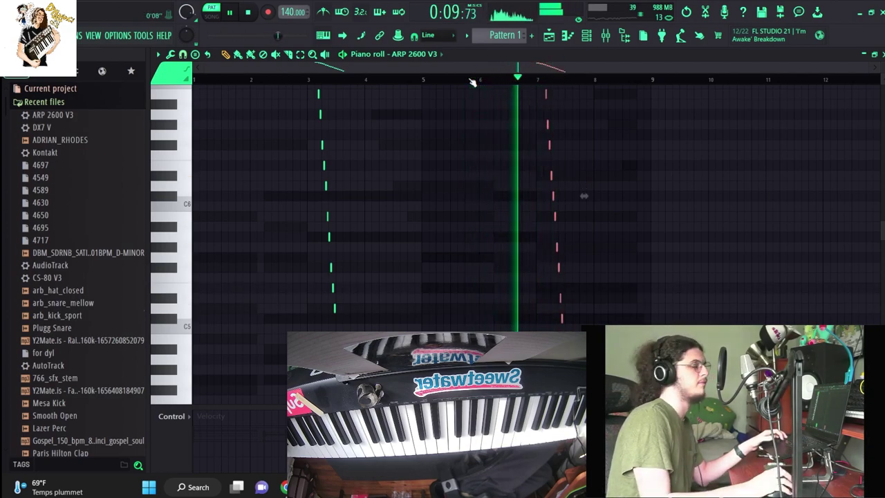
Close the piano roll and transpose Pattern 1 up three semitones
click(882, 54)
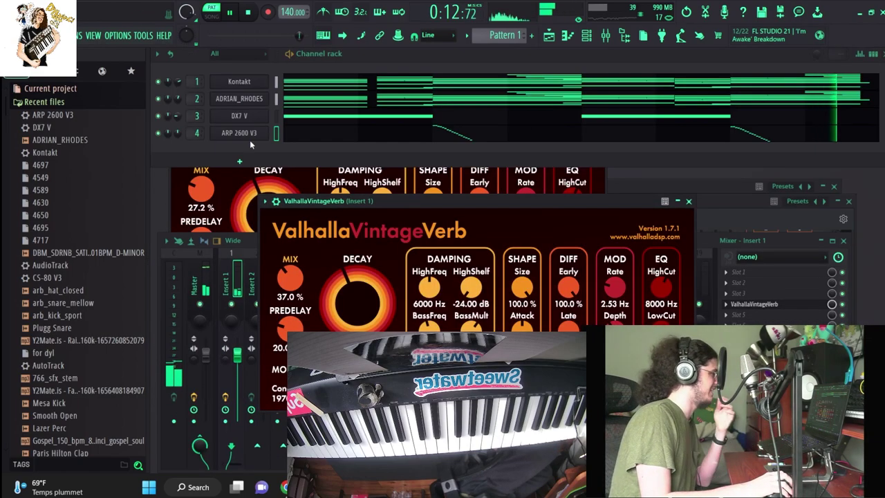
click(470, 46)
click(525, 132)
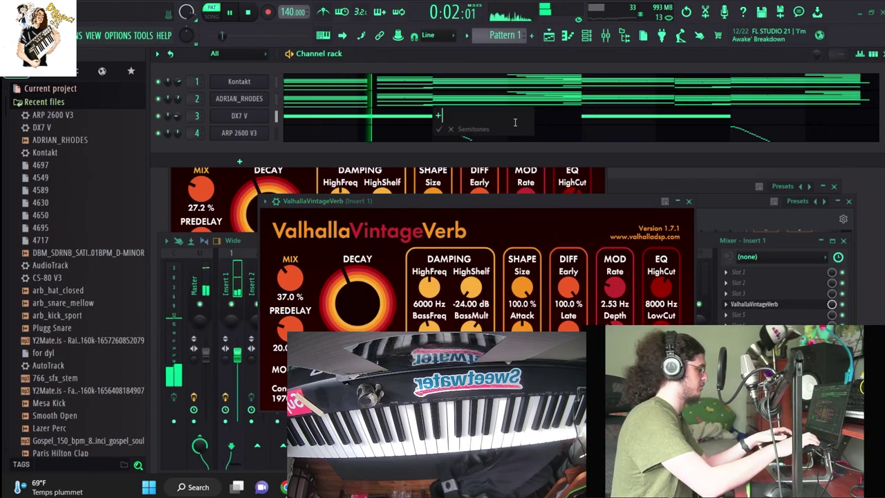
Set the tempo to 168 BPM and add the arb_snare_mellow sample as a new channel
scroll(115, 180, down, 3)
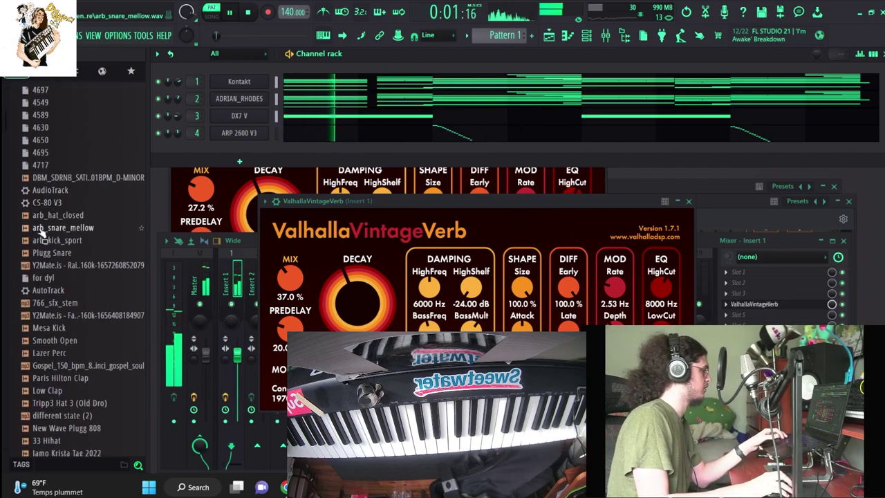
click(75, 227)
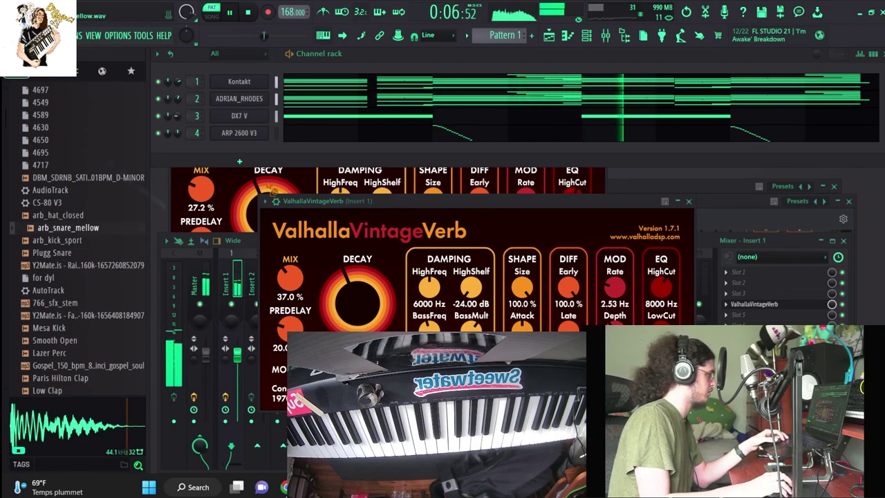
drag(290, 159, 294, 164)
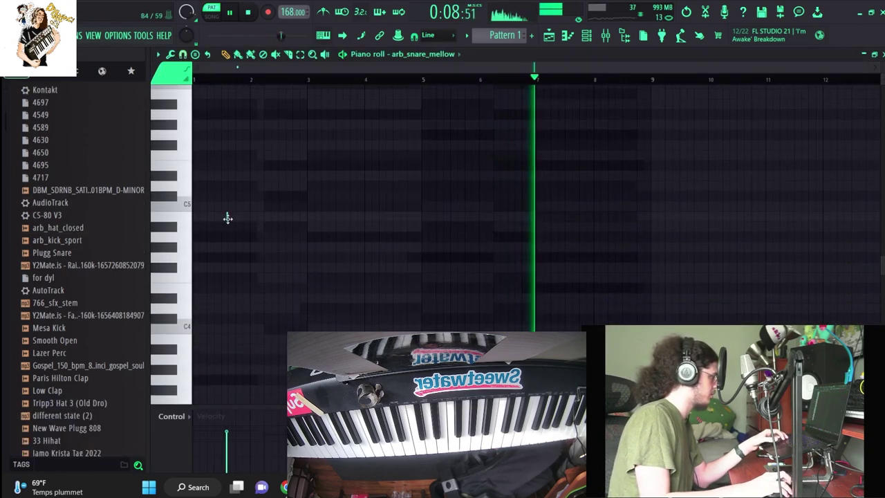
Place an arb_snare_mellow note on C5 halfway through bar 1 and repeat it in every bar through bar 8
click(183, 55)
click(201, 91)
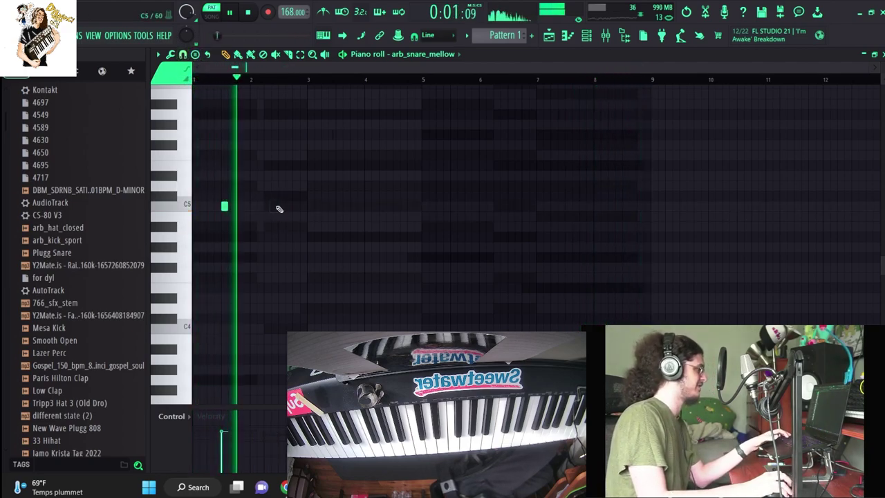
drag(284, 227, 218, 199)
mouse_move(224, 208)
mouse_down()
mouse_move(355, 211)
mouse_move(337, 209)
mouse_up()
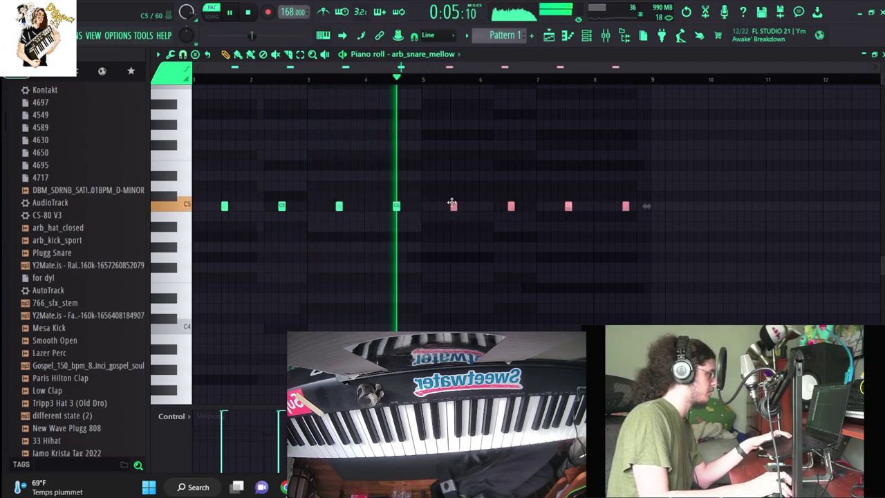
Try the Kontakt notes one octave lower and move them back up an octave
key(F6)
click(321, 85)
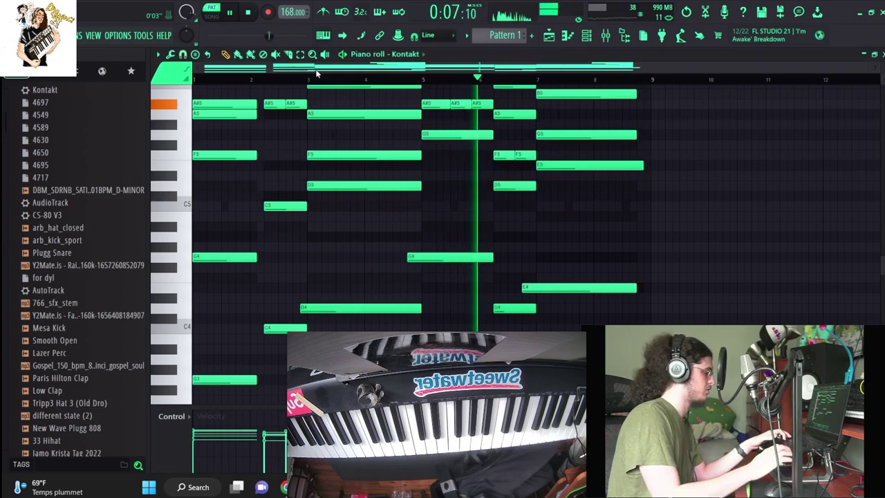
key(ctrl+Down)
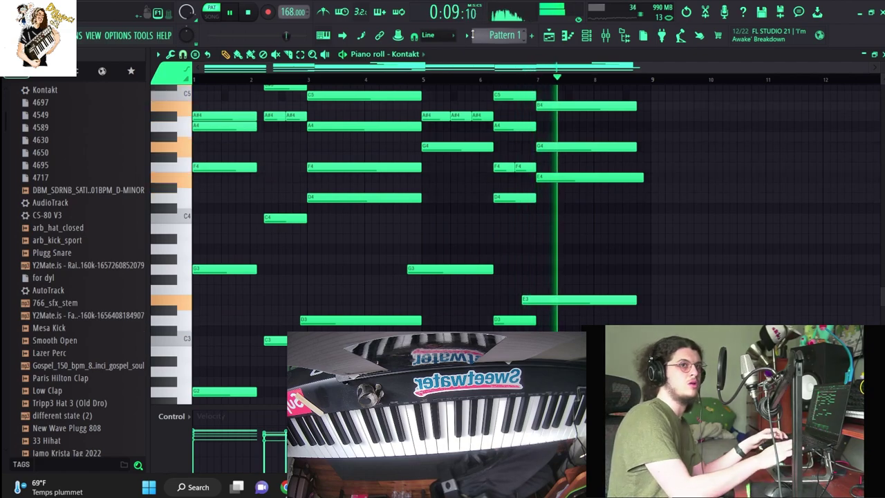
key(ctrl+Up)
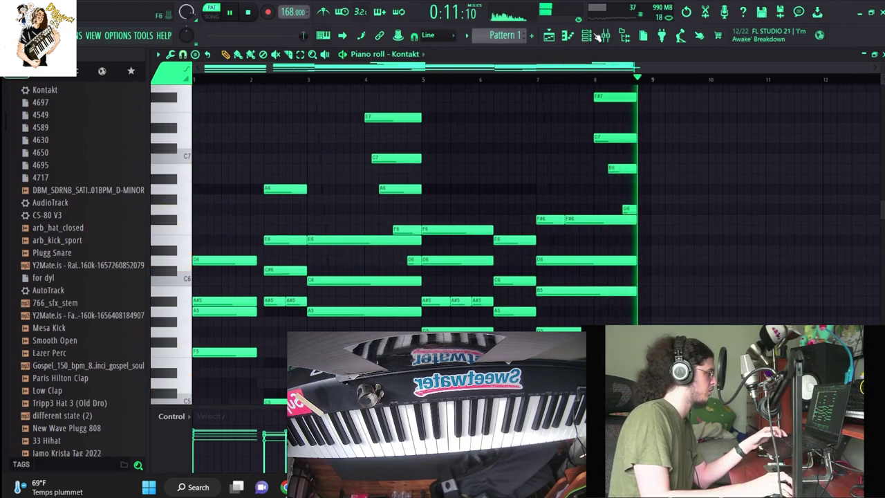
Mute the Kontakt channel and add the Smooth Open sample as a new channel
key(F6)
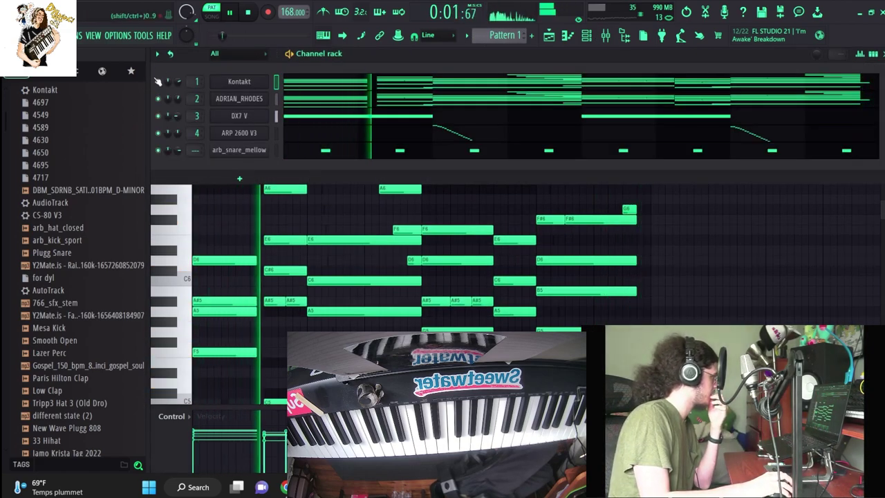
click(55, 340)
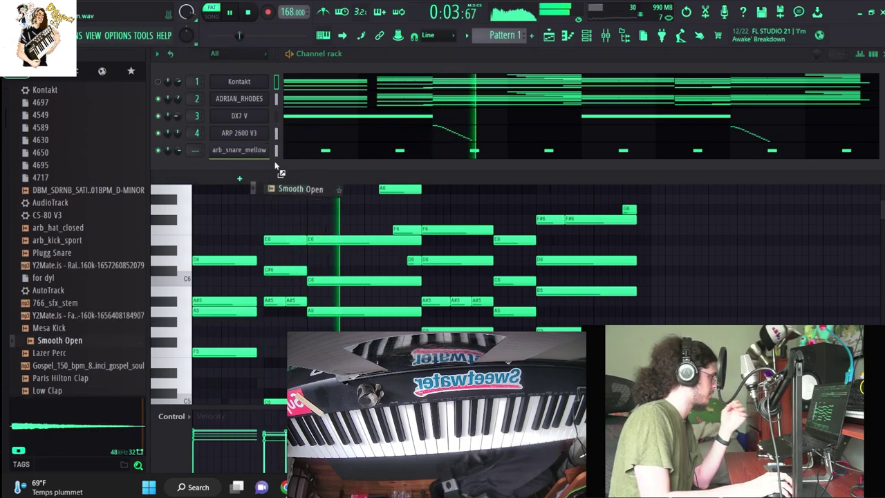
drag(276, 166, 306, 206)
Place a Smooth Open note on C5 at beat 2 of bar 2 and repeat it in bars 4, 6 and 8
scroll(266, 281, down, 3)
click(267, 289)
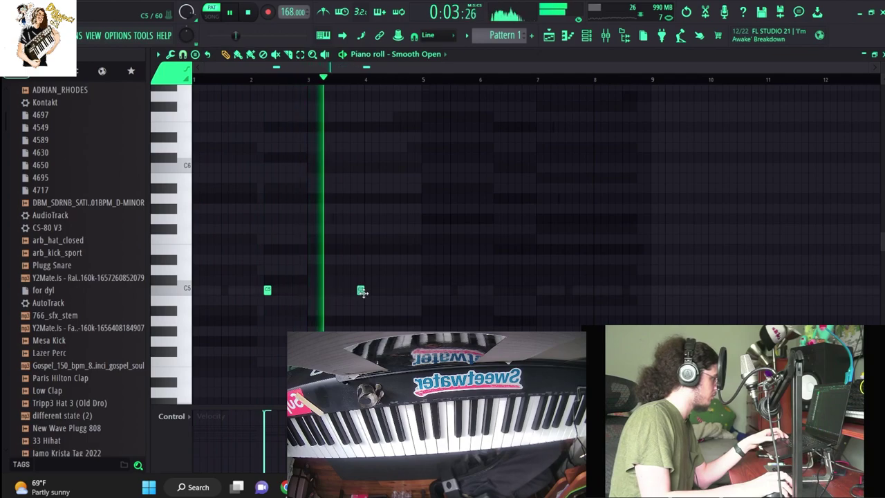
key(ctrl+b)
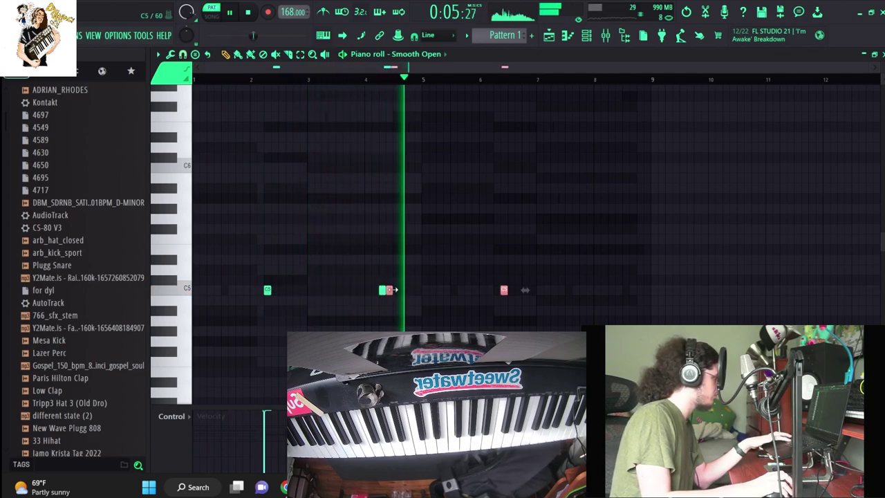
drag(392, 289, 492, 286)
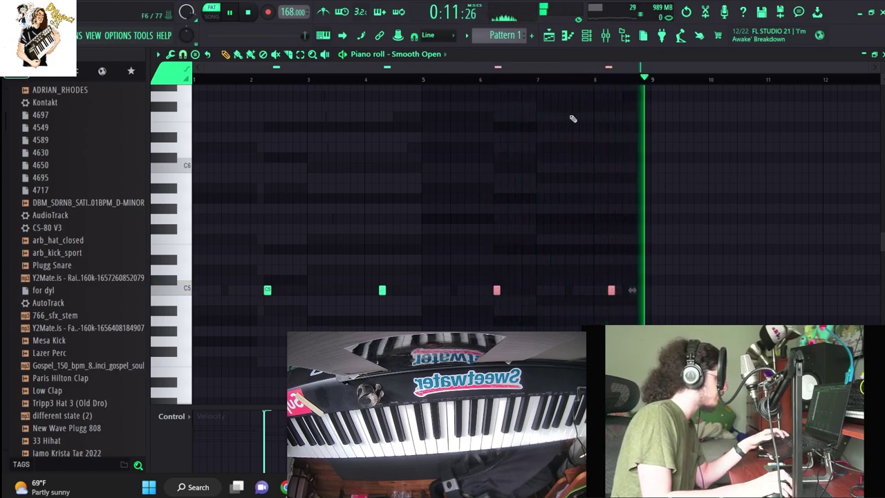
Add the arb_kick_sport sample as a new channel and open its piano roll
click(586, 35)
drag(59, 252, 251, 195)
click(344, 184)
key(space)
Place arb_kick_sport notes on C5 in bars 1, 3 and 4 and repeat the four-bar pattern in bars 5 to 8
click(208, 290)
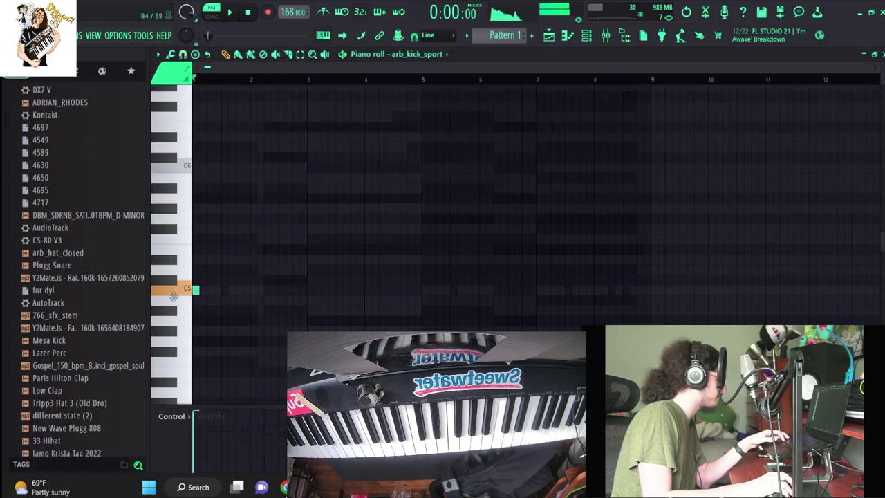
click(212, 291)
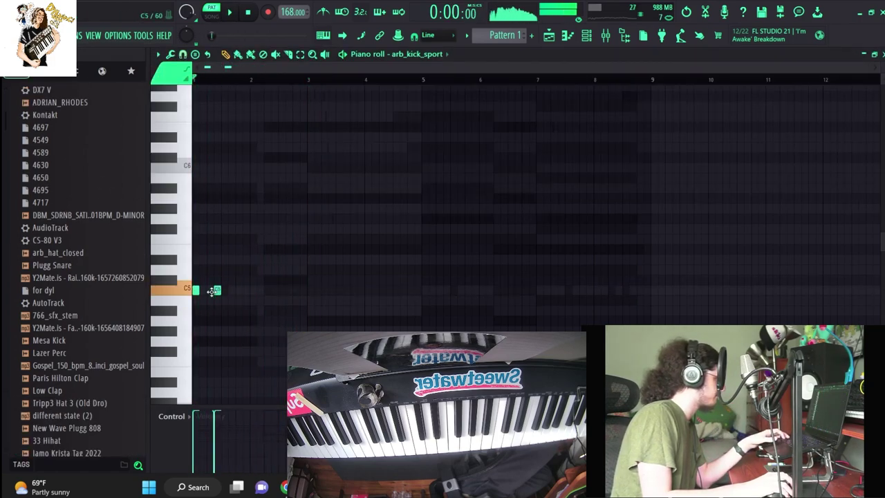
key(space)
click(239, 291)
click(309, 291)
click(351, 291)
right_click(332, 290)
key(ctrl+b)
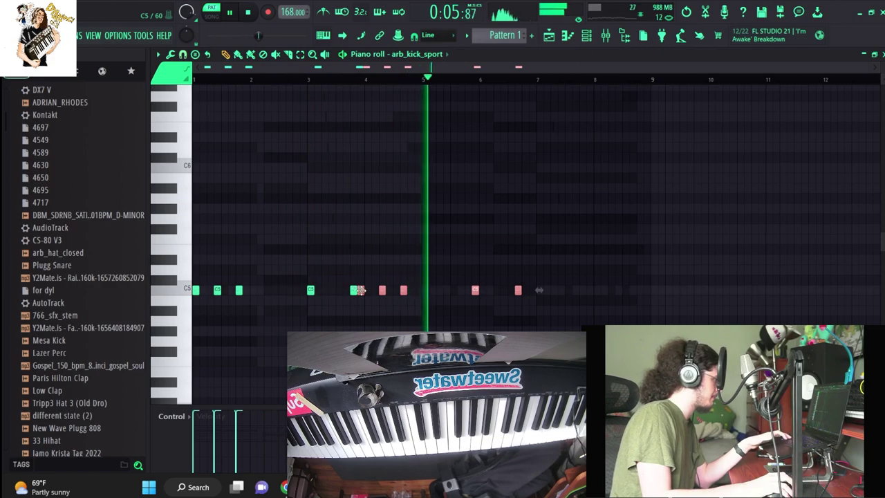
drag(361, 290, 413, 290)
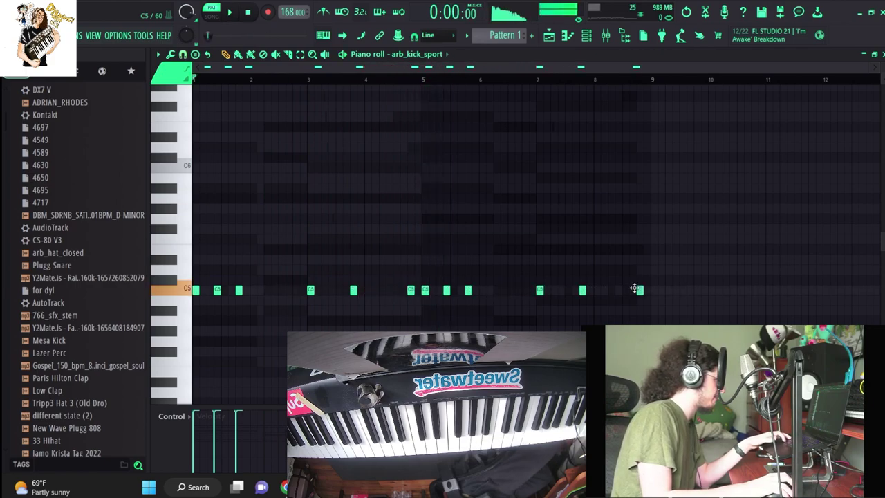
Audition the Mesa Kick sample and add the Lazer Perc sample as a new channel
click(585, 35)
click(88, 342)
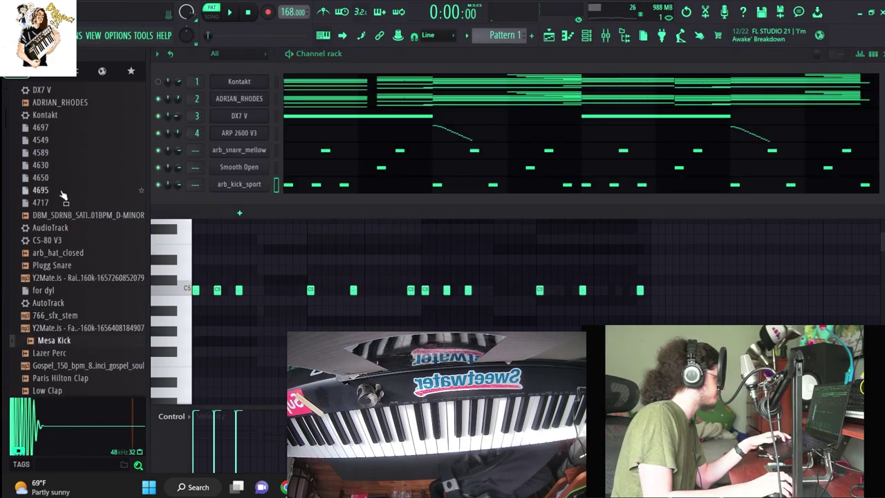
drag(58, 355, 261, 211)
key(space)
key(F6)
Place a Lazer Perc note on C5 at beat 2 of bar 1 and repeat it in bar 5
click(210, 290)
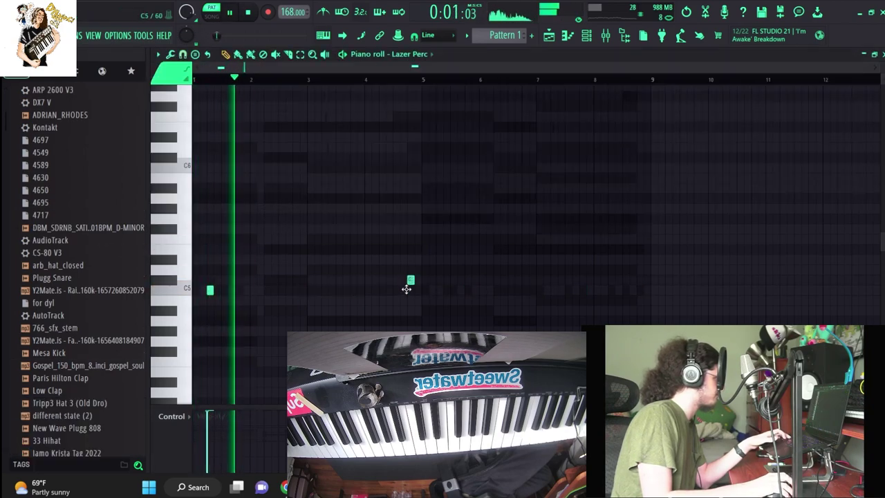
click(324, 290)
key(ctrl+b)
drag(332, 291, 439, 291)
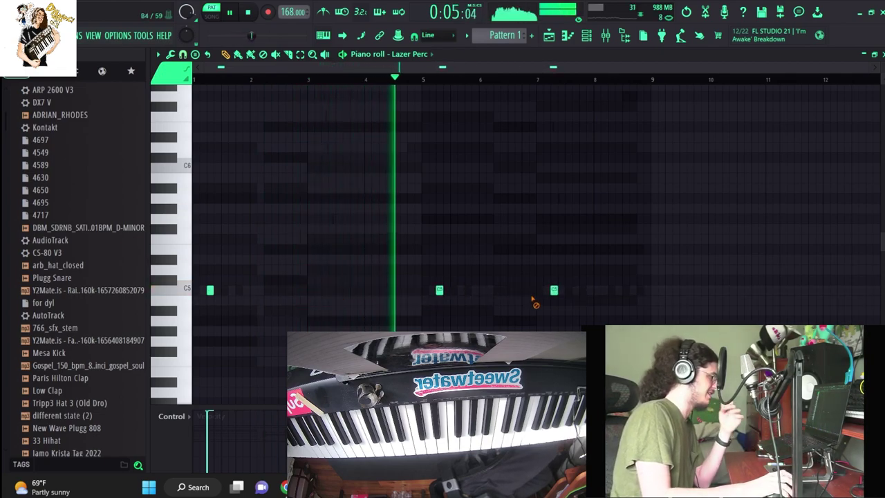
Add the Tripp3 Hat 3 (Old Dro) sample as a new channel and fill each 2 steps with notes
click(55, 328)
click(586, 36)
scroll(70, 276, down, 2)
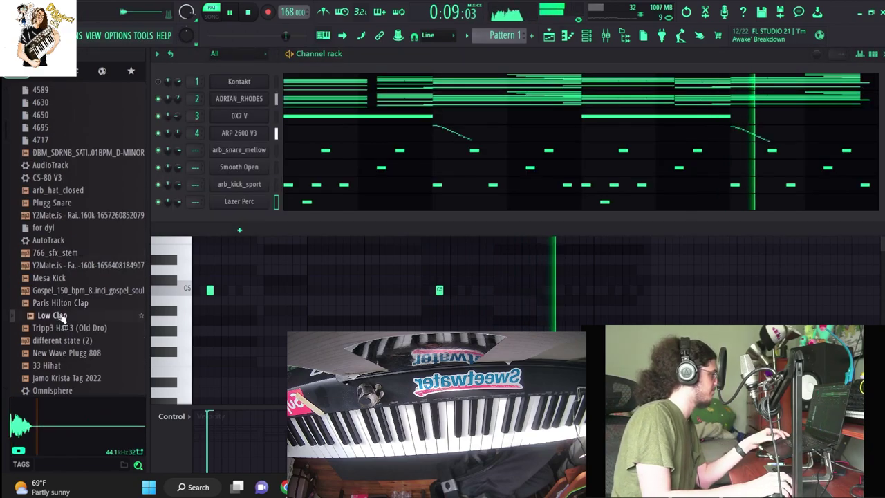
click(75, 327)
drag(73, 329, 250, 219)
right_click(260, 218)
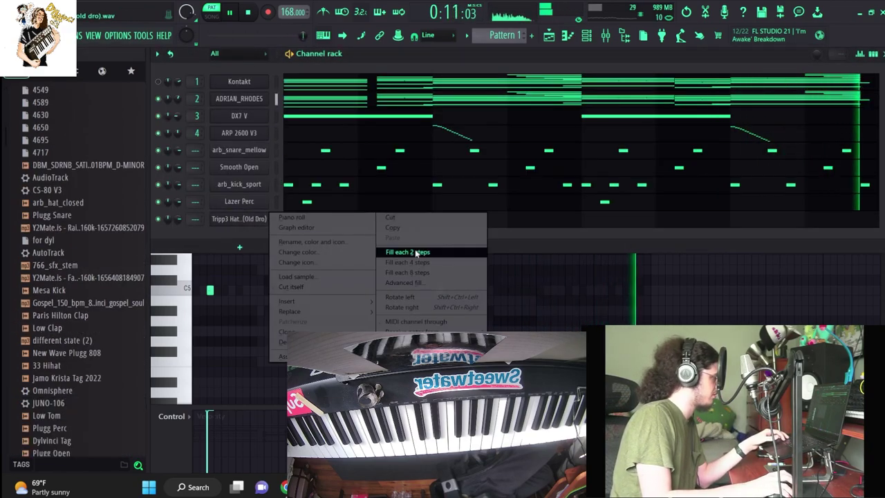
click(410, 252)
key(F7)
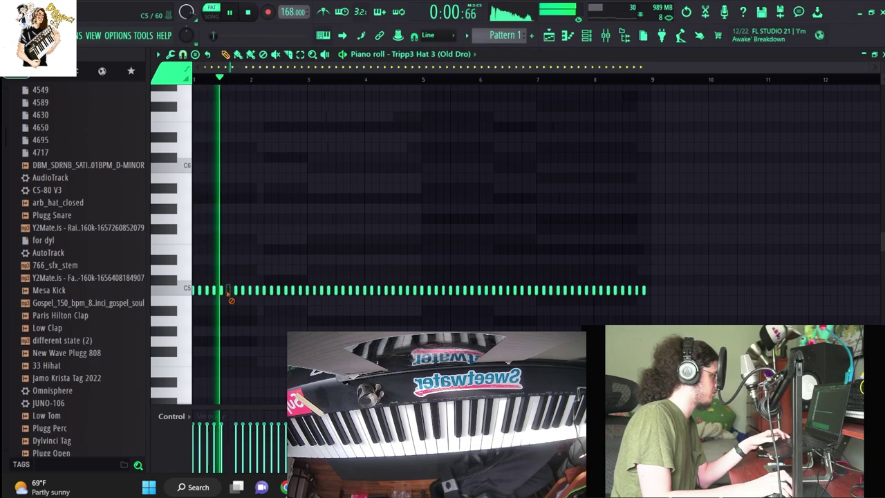
Delete the sixth hat note of bar 1 and the first hat note of bar 2
key(ctrl+b)
click(241, 293)
key(Delete)
drag(490, 68, 84, 145)
right_click(253, 291)
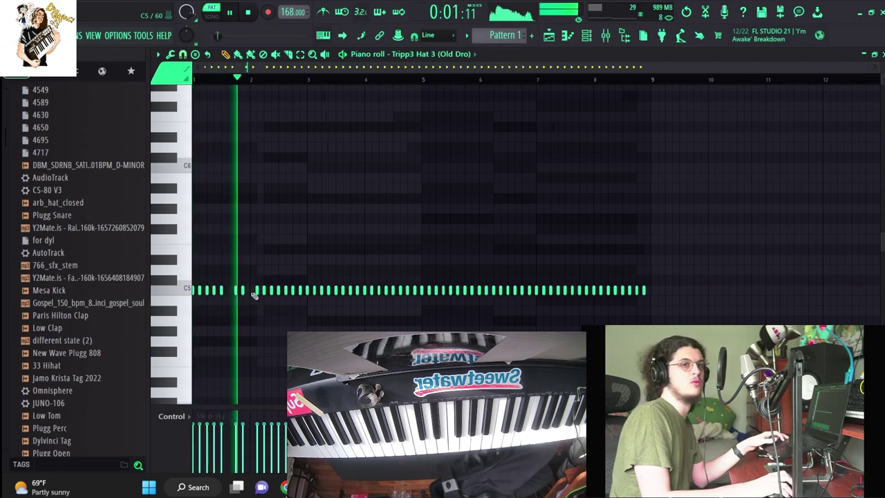
key(space)
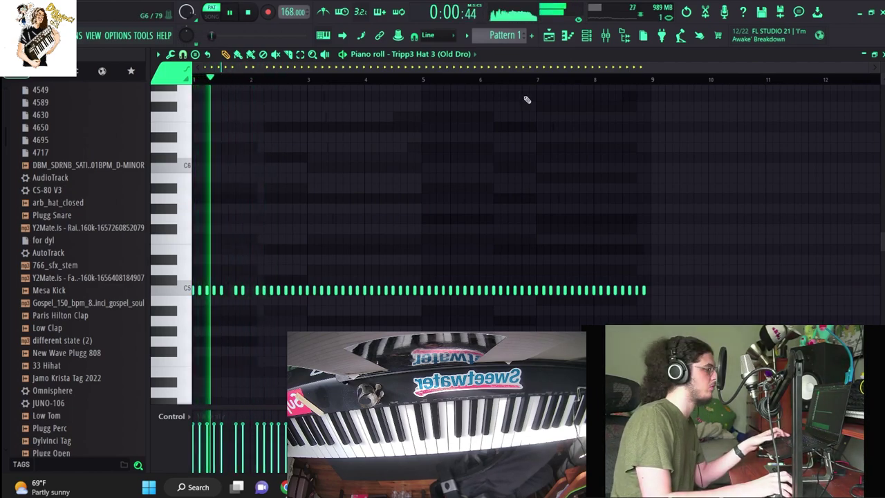
Adjust the volume of the Tripp3 Hat 3 (Old Dro) channel
click(587, 37)
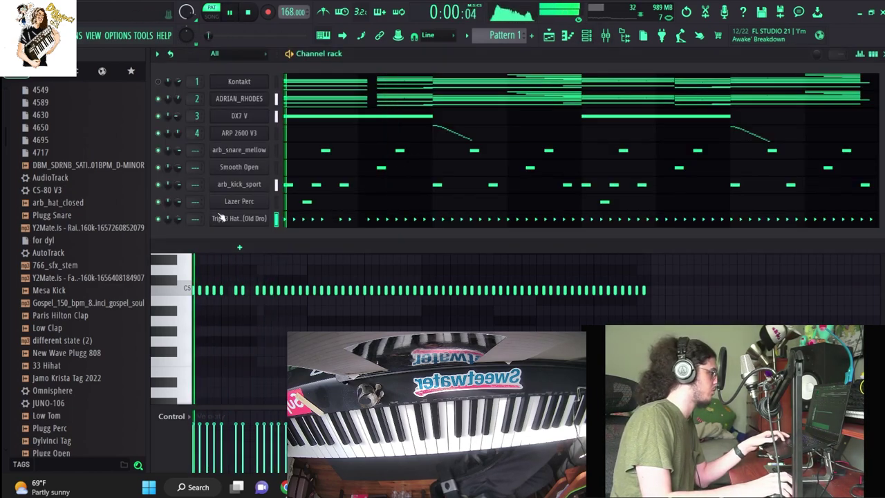
key(space)
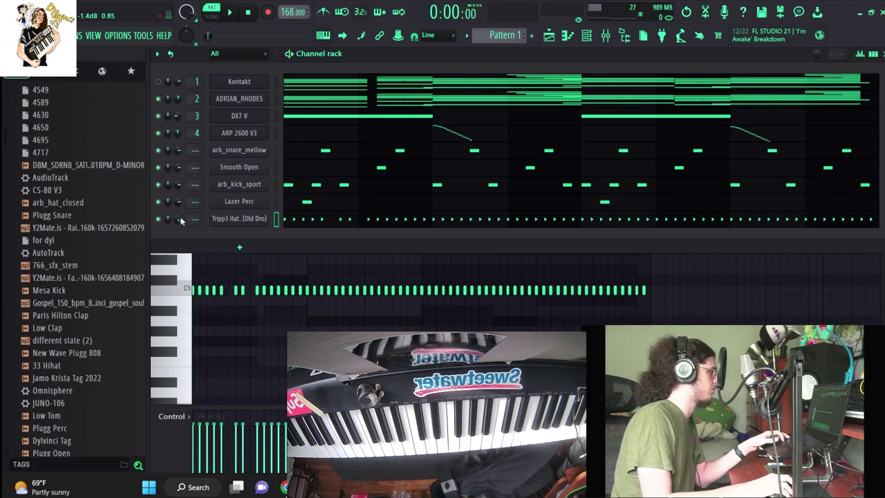
key(space)
Trim the hat notes to a two-bar pattern ending in a fast roll and repeat it through bar 8
click(274, 334)
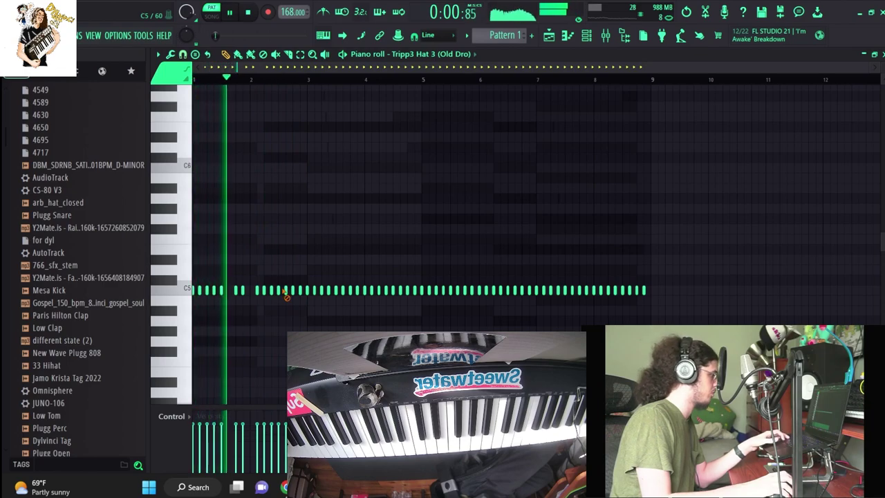
drag(304, 302, 694, 239)
key(Delete)
key(ctrl+z)
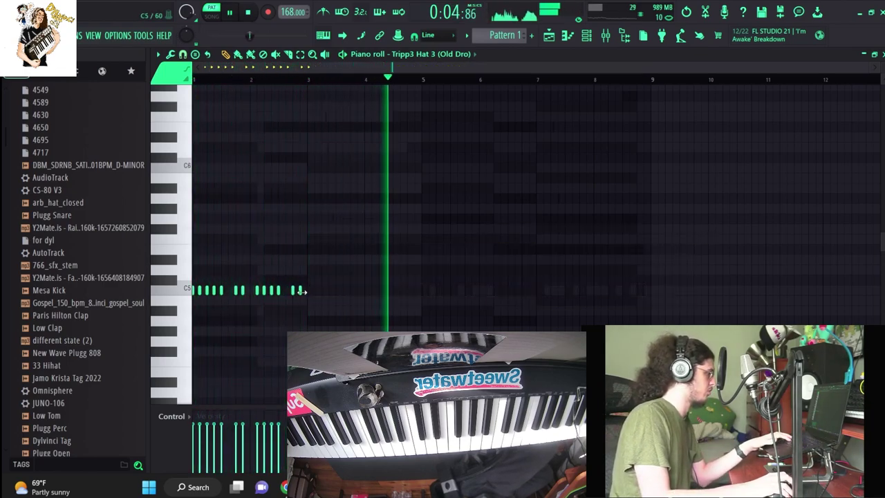
click(586, 36)
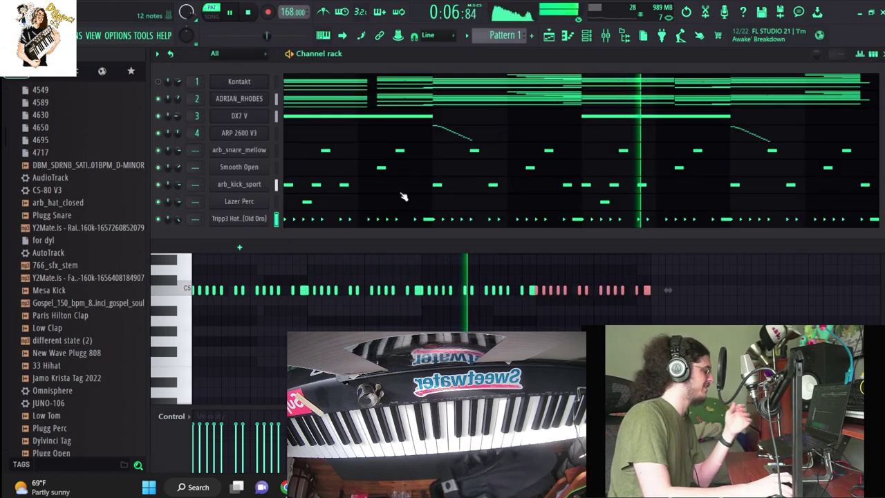
Add the Devin 808 sample from Dylvinci Kit Vol. 5 as a new channel and open its piano roll
scroll(117, 207, down, 3)
scroll(103, 228, up, 15)
scroll(76, 187, down, 4)
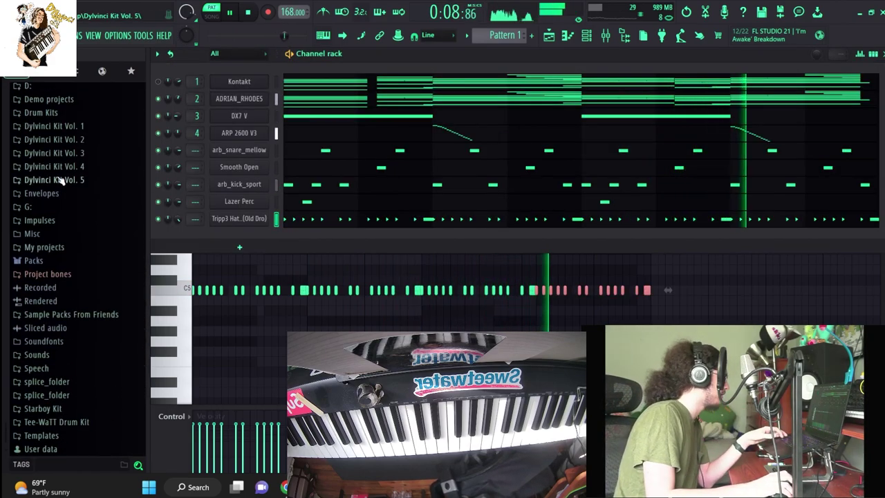
click(54, 179)
click(43, 193)
click(47, 206)
drag(66, 245, 268, 236)
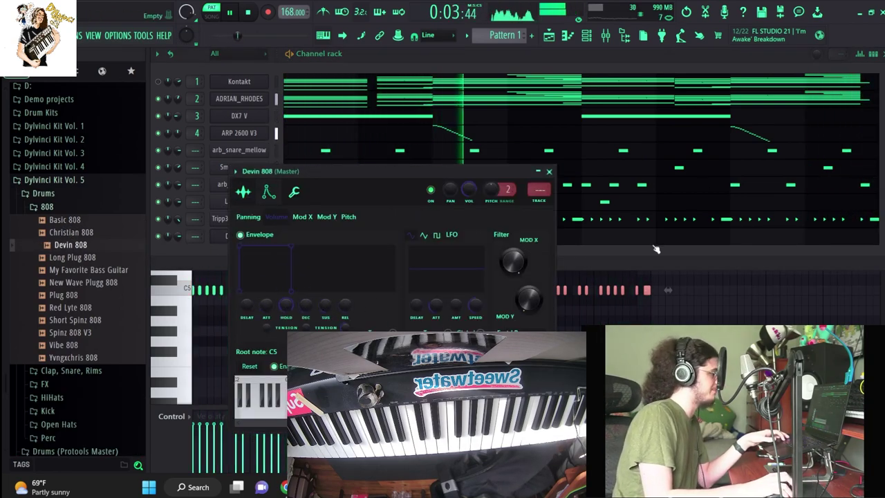
key(F7)
key(space)
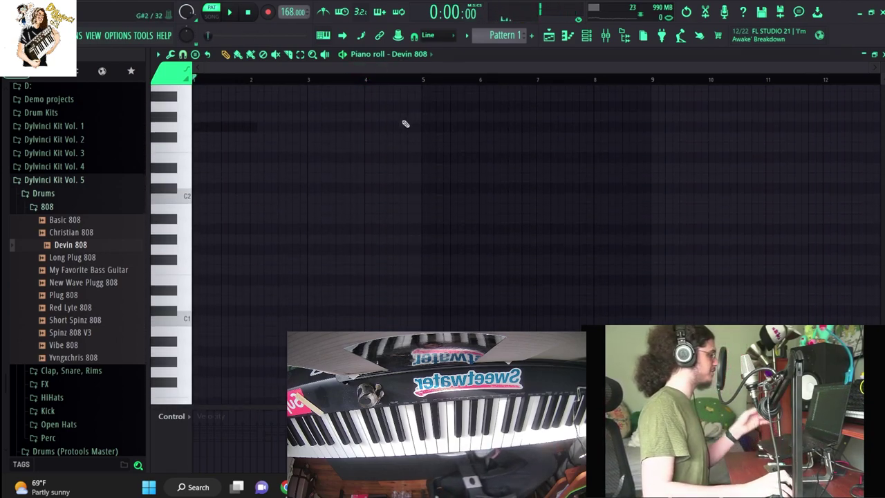
Change the interface theme to the (Default) preset and close the settings
click(129, 37)
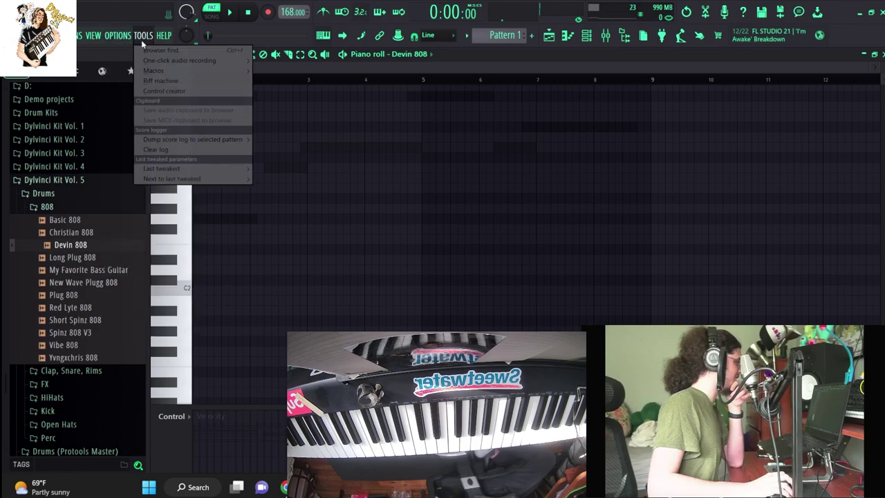
click(135, 100)
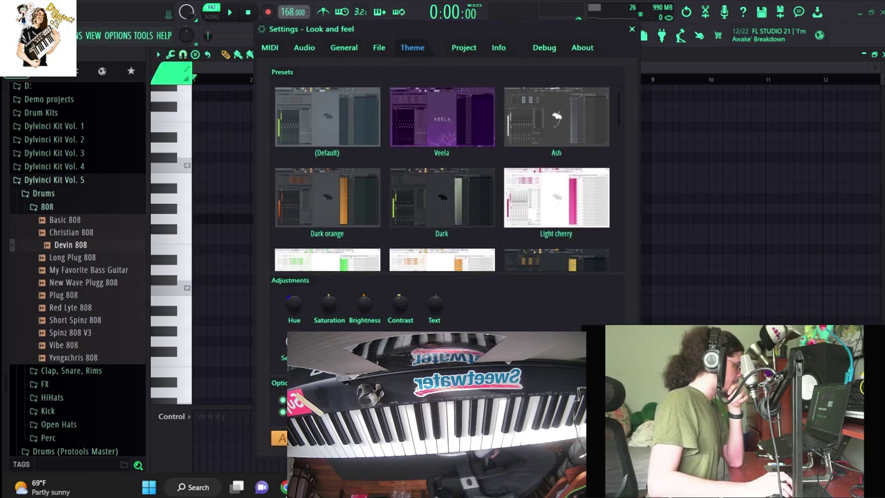
drag(355, 313, 341, 311)
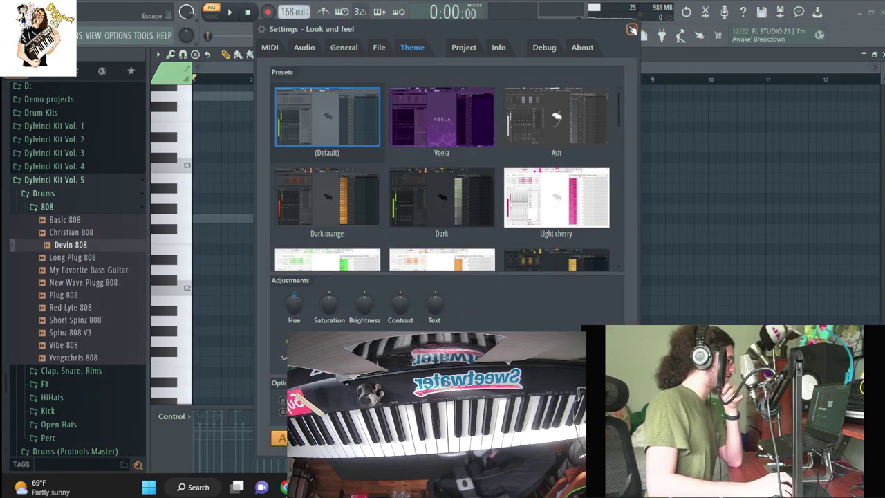
click(632, 29)
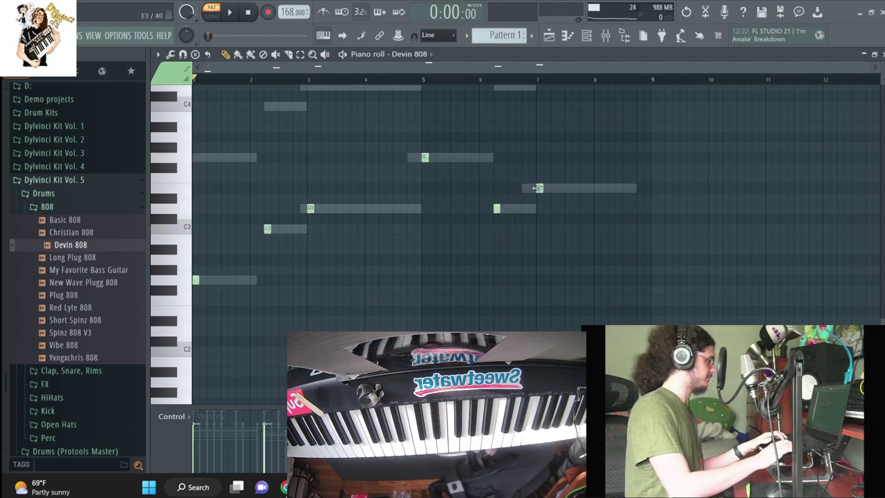
Raise the Devin 808 notes two octaves and extend each one until the next note begins
key(ctrl+Up)
scroll(490, 283, up, 5)
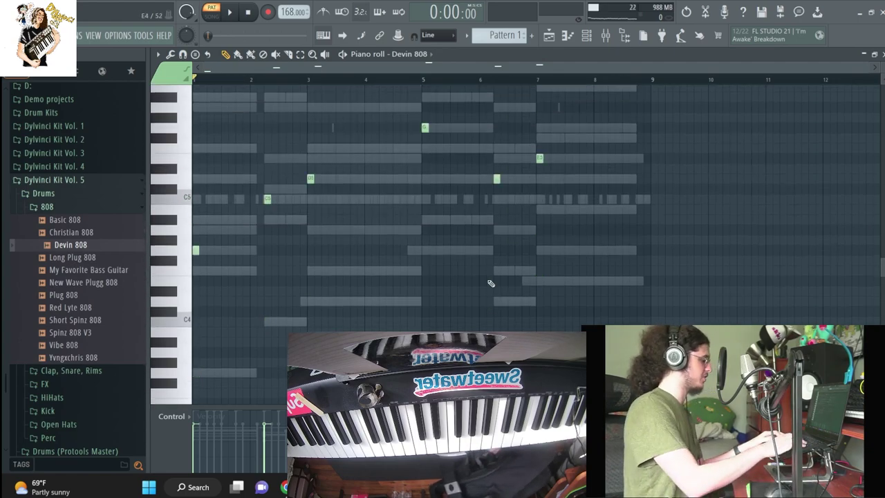
key(alt+l)
click(484, 297)
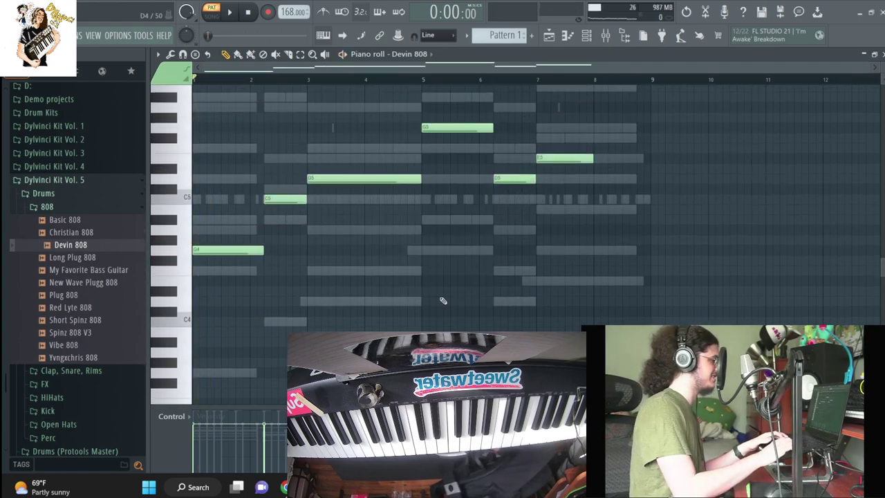
Set the Devin 808 notes to G5, C5, D5, G5, D5 and E5 and extend the last one to the end of bar 8
key(ctrl+Up)
key(space)
drag(283, 199, 345, 140)
key(ctrl+Down)
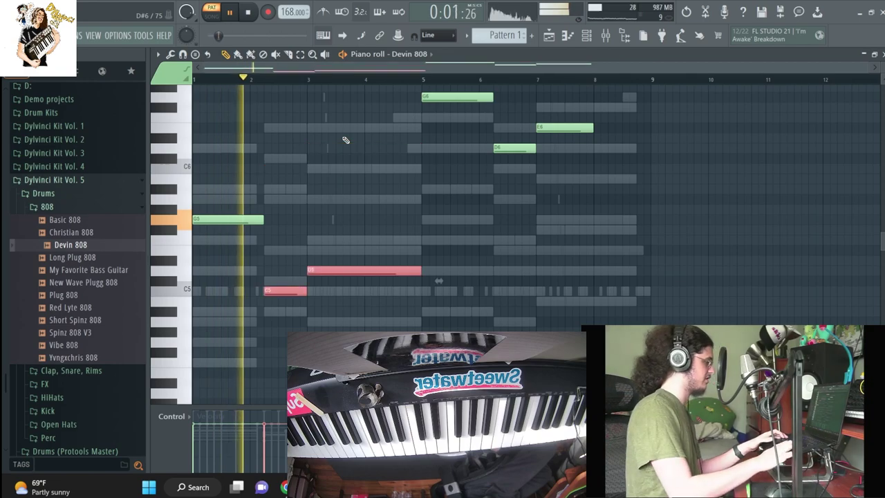
drag(387, 209, 705, 21)
key(ctrl+Down)
ctrl+click(519, 253)
drag(591, 278, 649, 277)
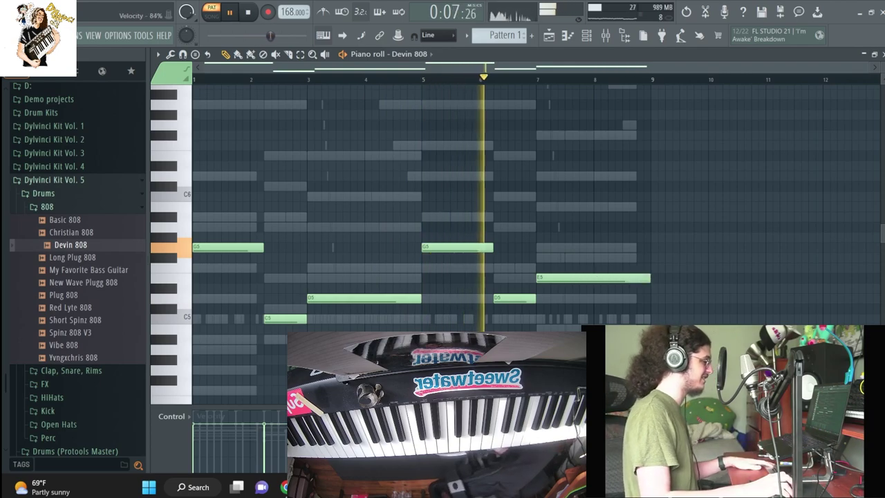
Open the Devin 808 channel's envelope settings and return to its piano roll
key(F6)
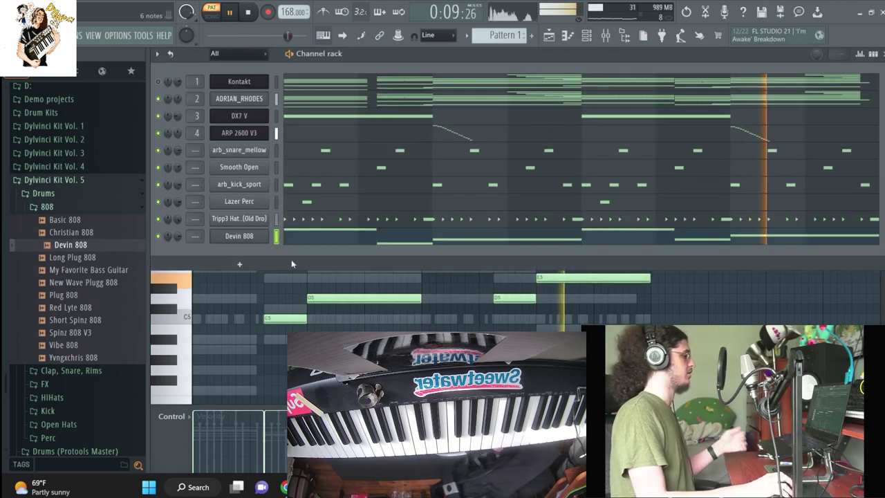
right_click(267, 235)
click(254, 236)
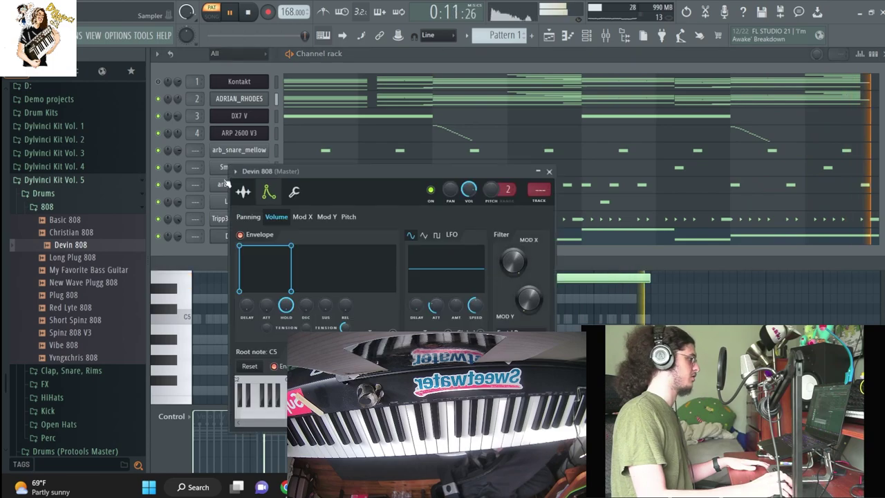
click(179, 242)
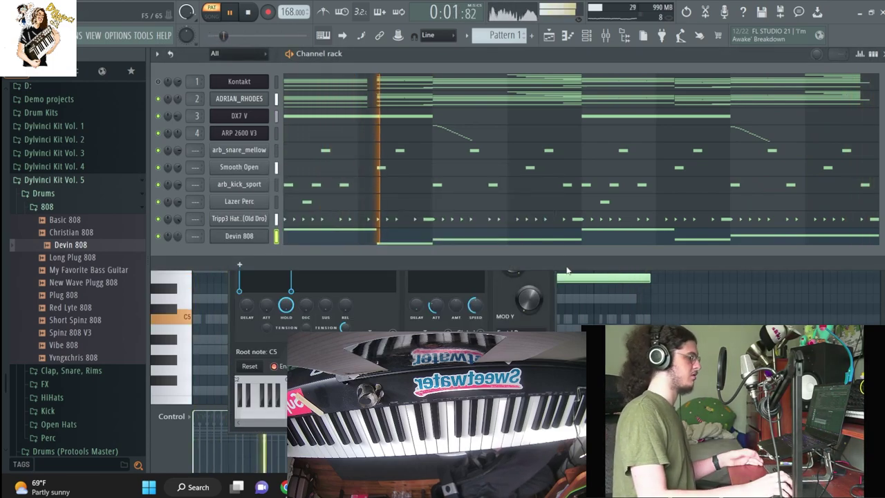
click(552, 238)
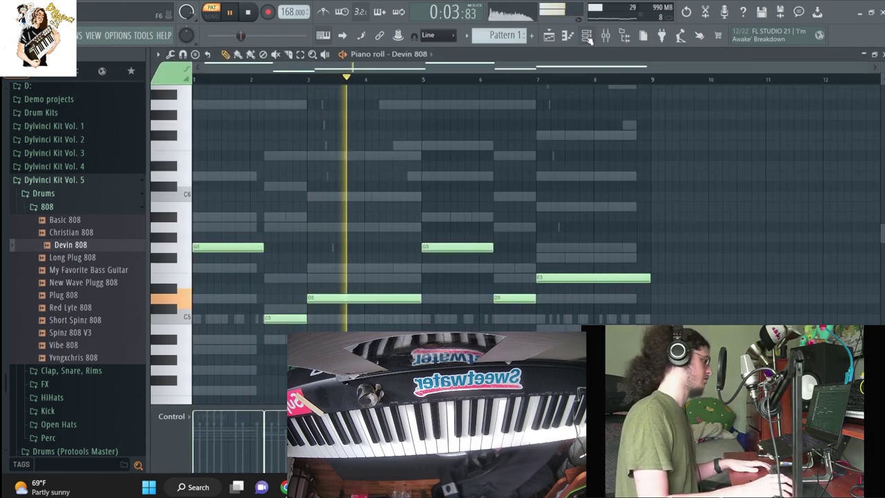
Shorten the Devin 808's bar 3 D5 note and fill the space up to bar 5 with three short D6 notes
click(586, 35)
right_click(259, 310)
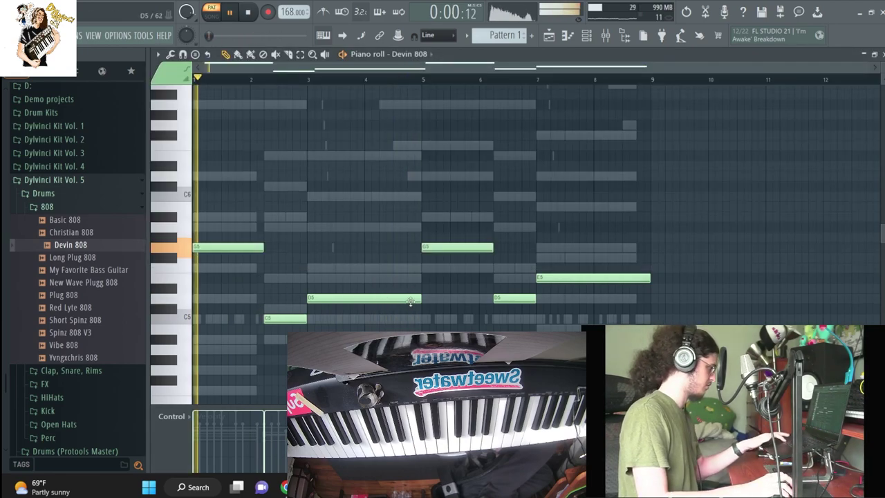
drag(419, 298, 400, 176)
click(387, 176)
key(space)
click(309, 80)
key(space)
click(407, 175)
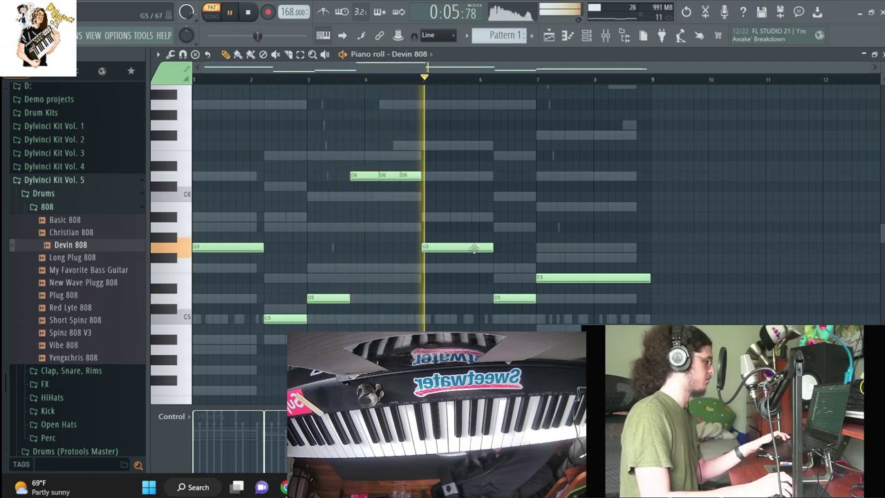
Shorten the bar 6 D5 note and break the last E5 into one long and two short E5 notes ending at bar 9
drag(534, 298, 513, 298)
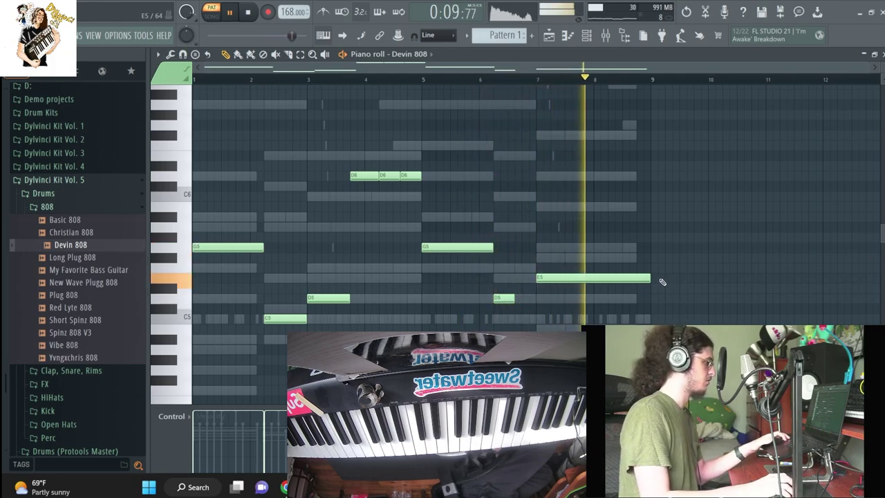
drag(650, 277, 609, 278)
click(612, 278)
drag(678, 277, 629, 278)
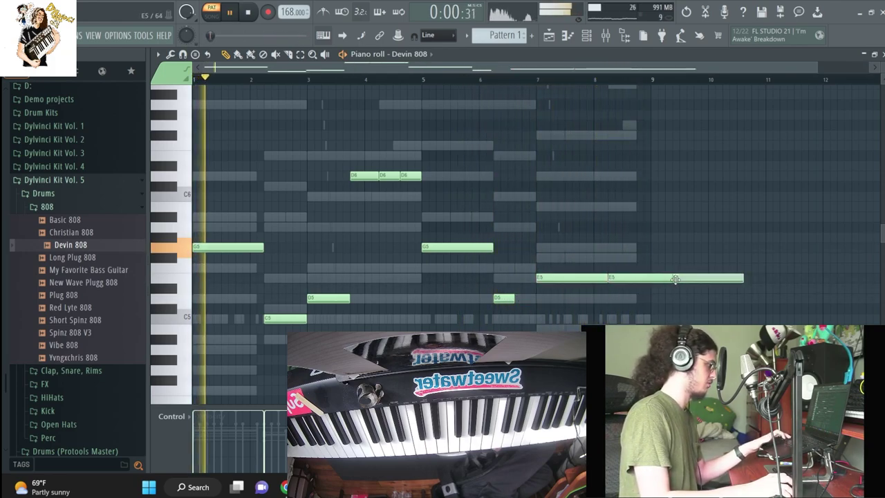
click(632, 277)
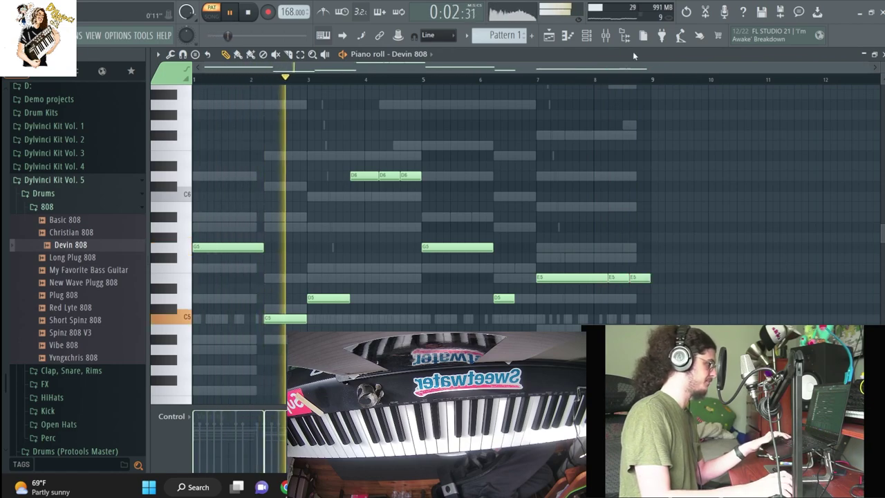
Add Fruity soft clipper to the Master mixer track
click(606, 36)
click(750, 309)
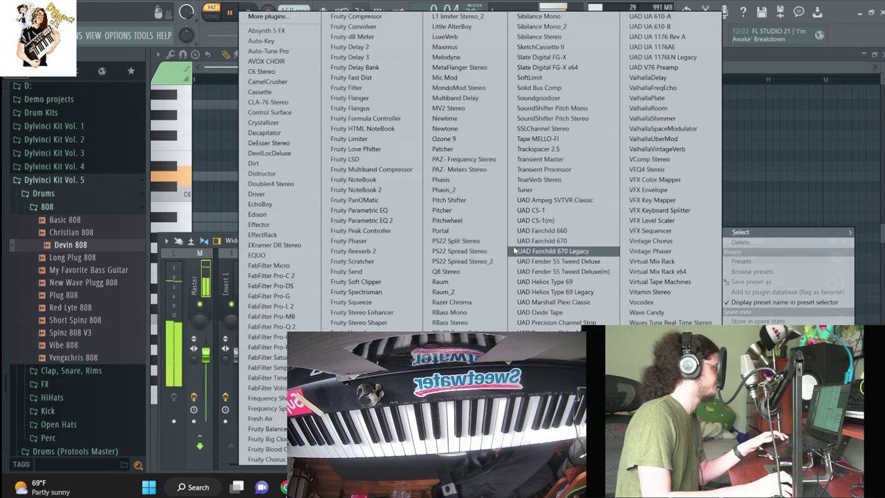
click(359, 281)
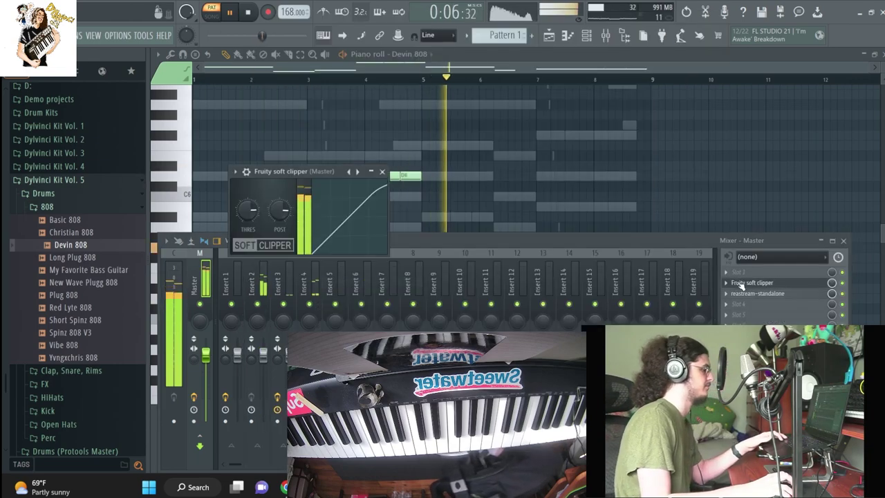
Route the snare, open hat, kick, perc and hi-hat channels to mixer track 7 and the Devin 808 to track 5
key(F6)
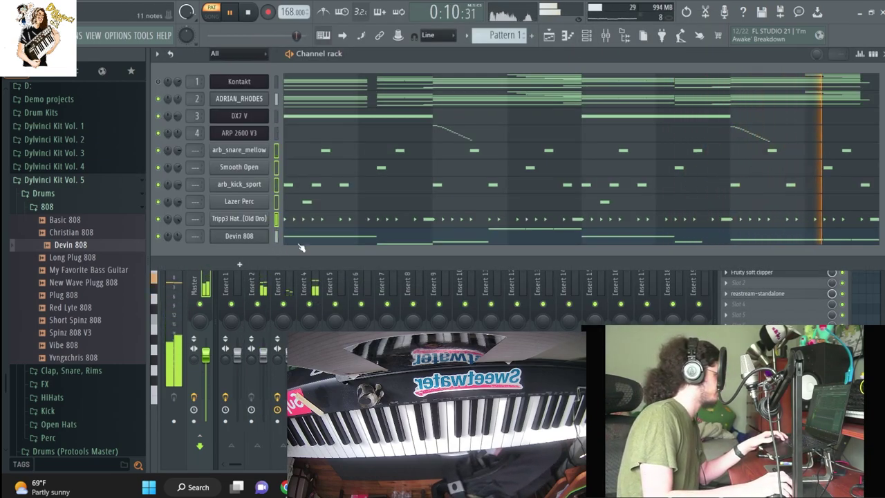
right_click(396, 284)
mouse_move(451, 273)
click(566, 272)
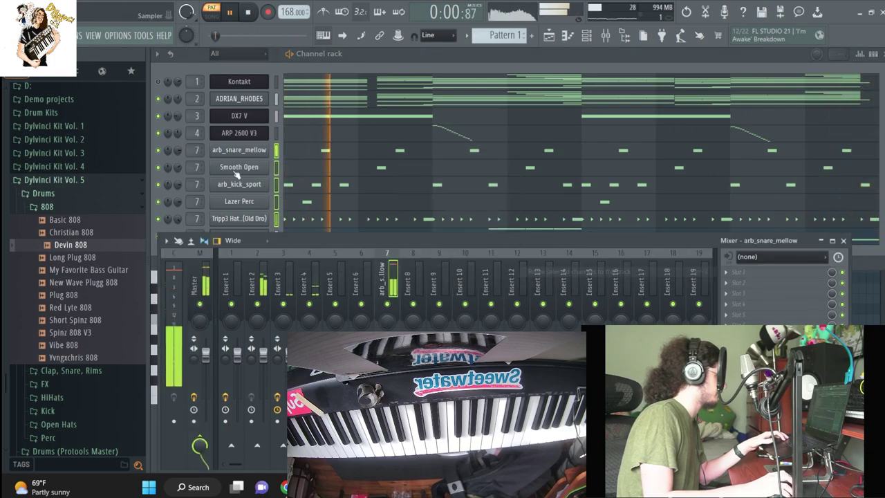
key(space)
click(202, 60)
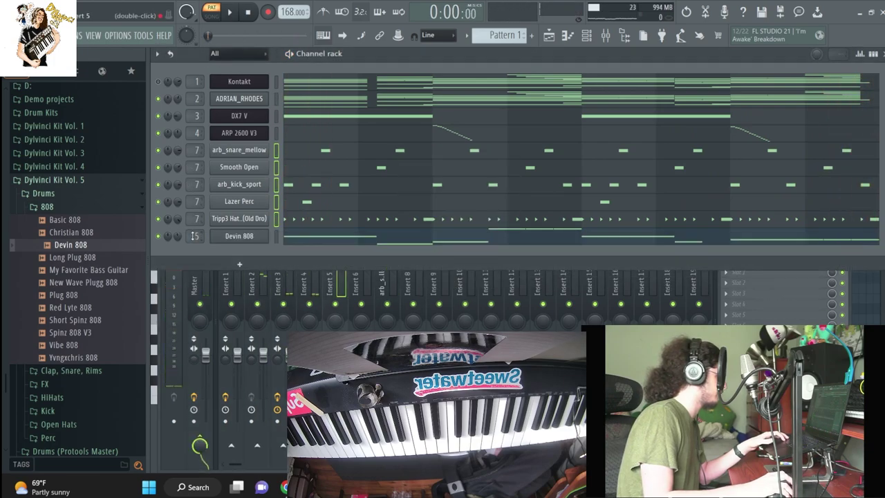
Add Decapitator to the drums' mixer track 7 while the pattern plays
click(387, 293)
key(space)
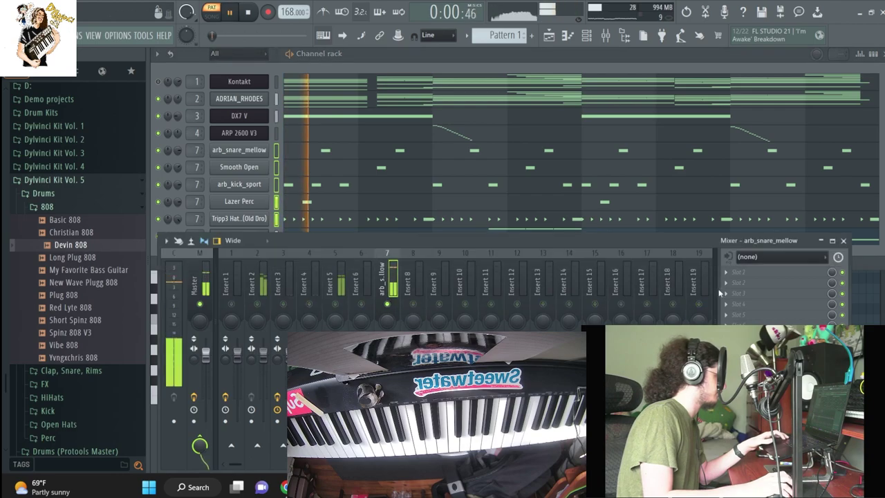
click(726, 273)
mouse_move(741, 232)
click(265, 132)
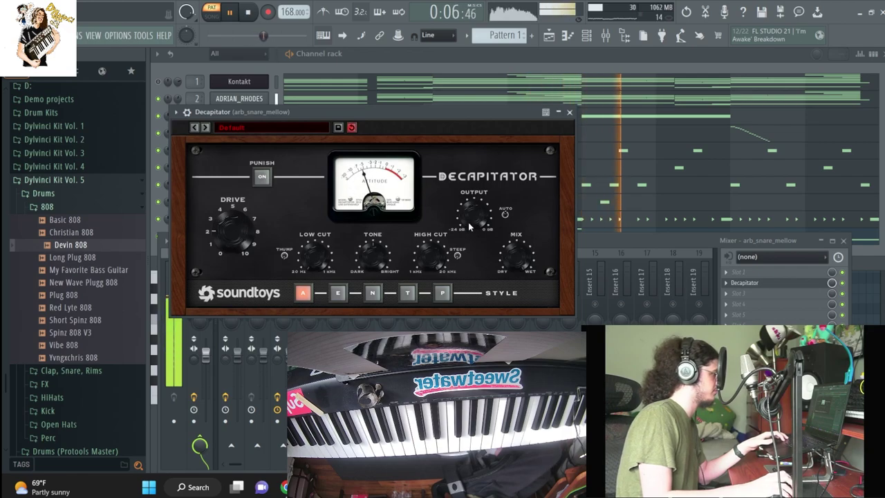
Audition kicks from Dylvinci Kit Vol. 5, replace the arb_kick_sport sample with Mesa Kick and play the pattern
click(373, 63)
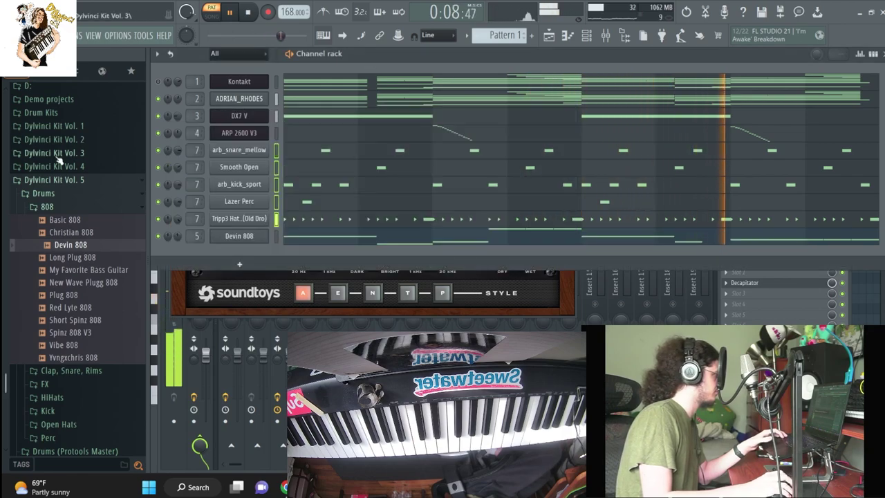
scroll(74, 246, down, 3)
key(space)
click(63, 338)
click(63, 352)
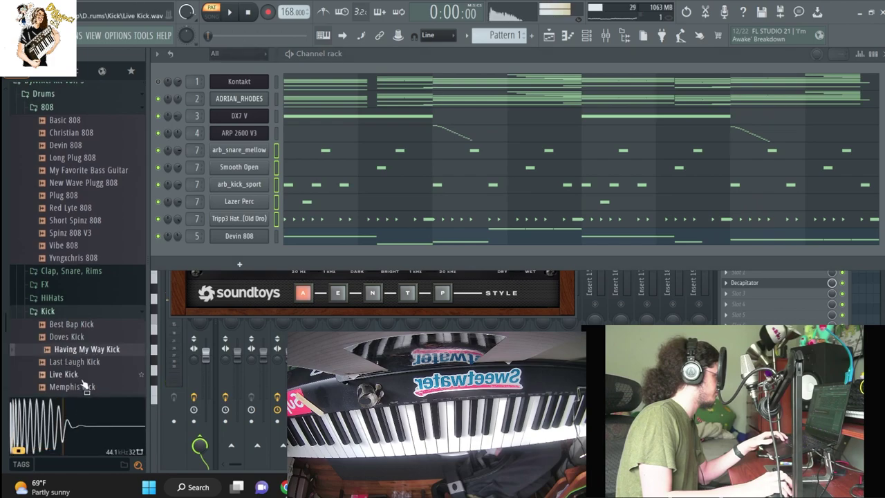
scroll(82, 384, down, 2)
click(76, 325)
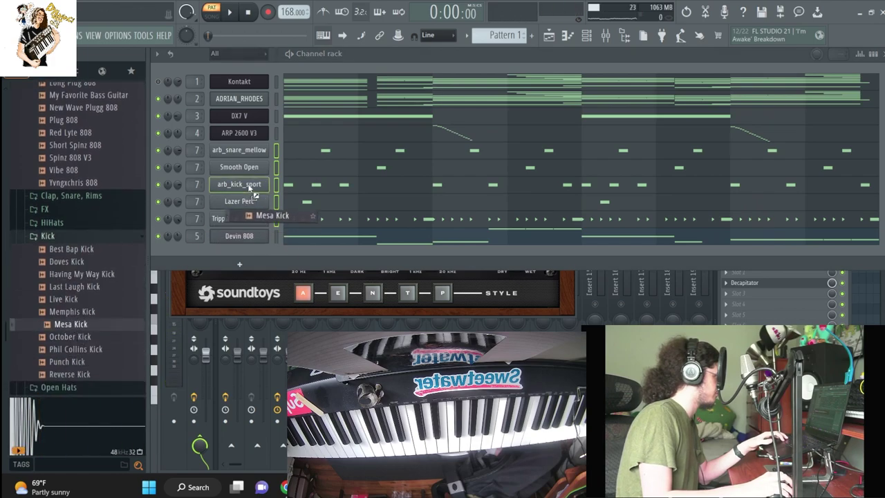
drag(253, 191, 250, 186)
key(space)
key(space)
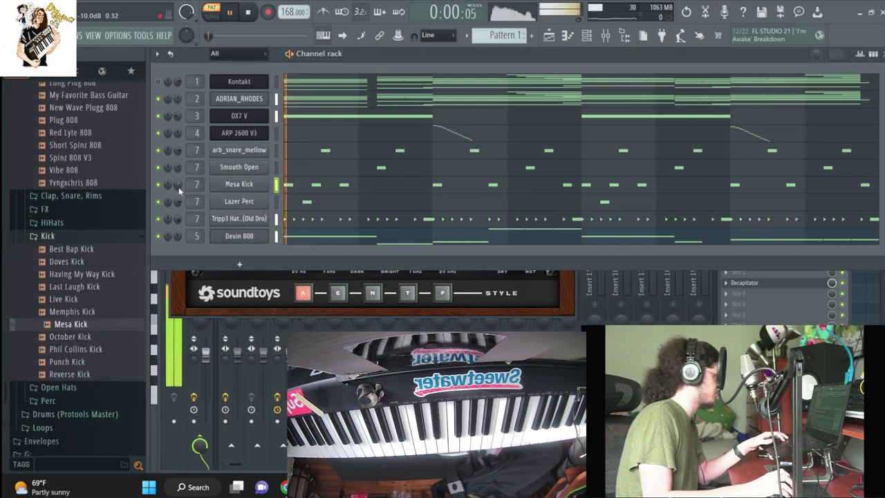
key(space)
key(space)
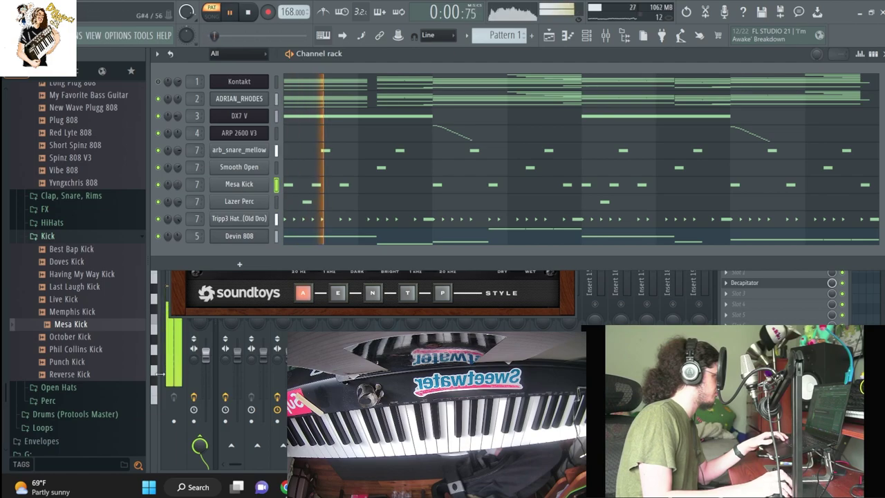
Add ValhallaSpaceModulator to the third effect slot of mixer Insert 2
key(F9)
click(288, 296)
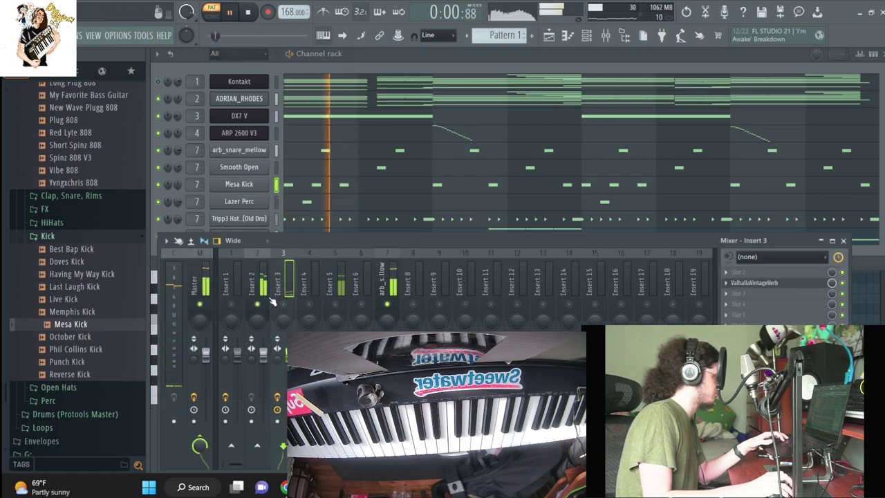
click(263, 283)
click(726, 293)
mouse_move(745, 231)
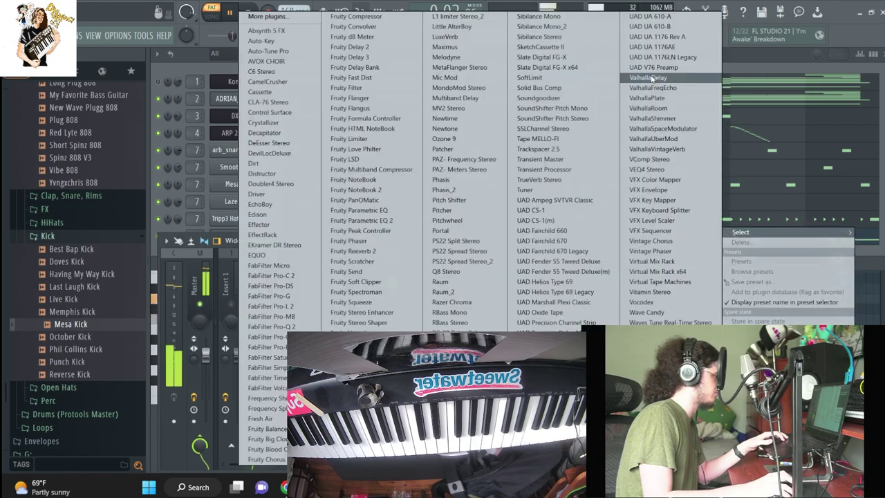
click(671, 139)
Add ValhallaUberMod with about 15% mix and ValhallaVintageVerb with about 26% mix to Insert 2
click(725, 304)
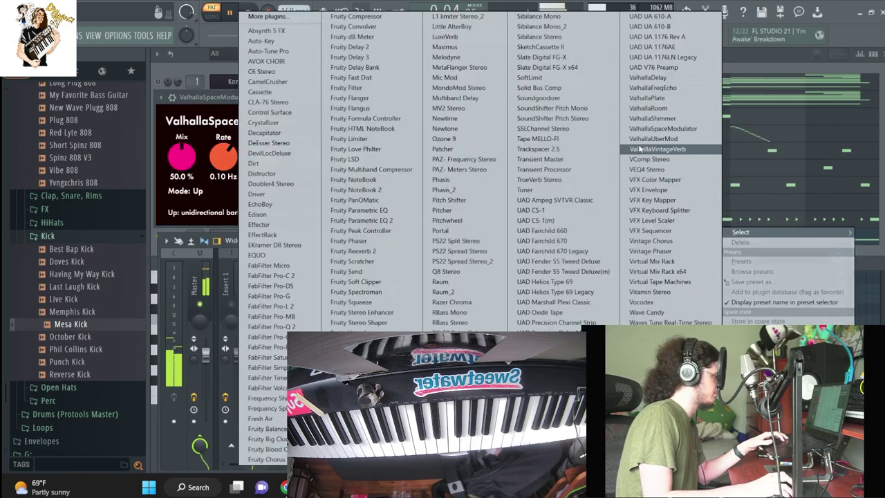
click(661, 141)
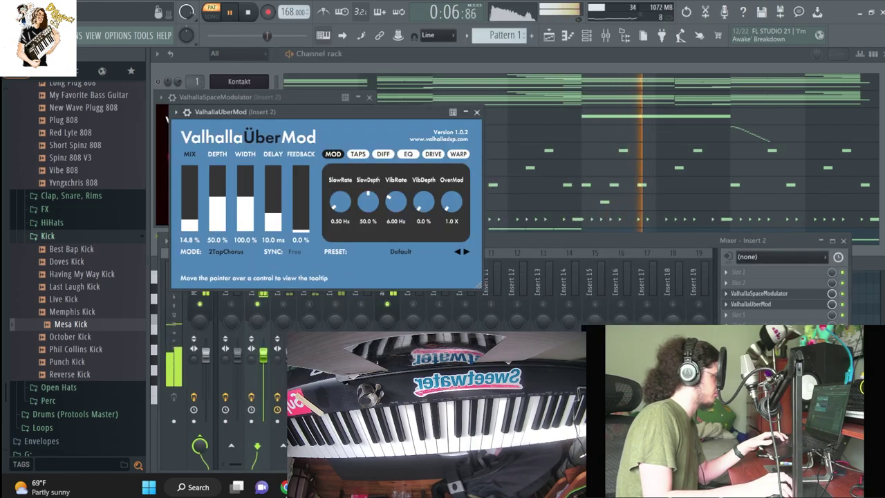
click(760, 298)
click(657, 150)
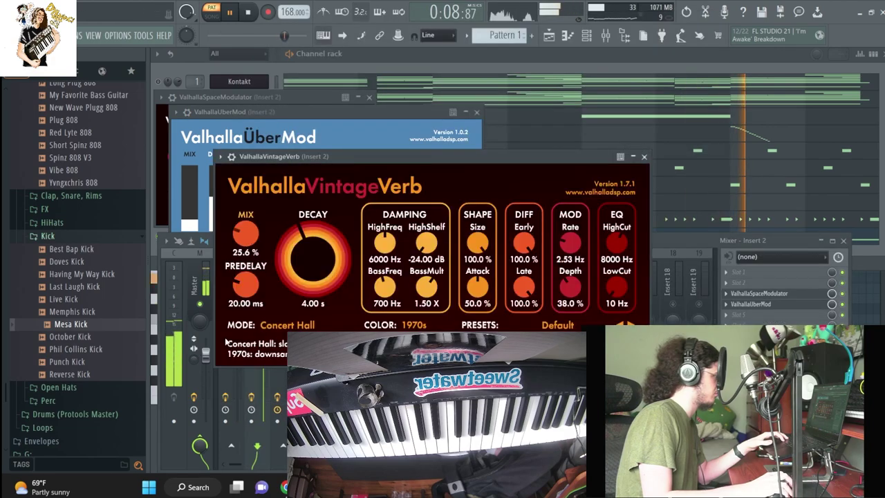
Add Fruity parametric EQ 2 as Insert 2's first effect, using the 40Hz + 18kHz cut preset with a lowered high cut
click(726, 330)
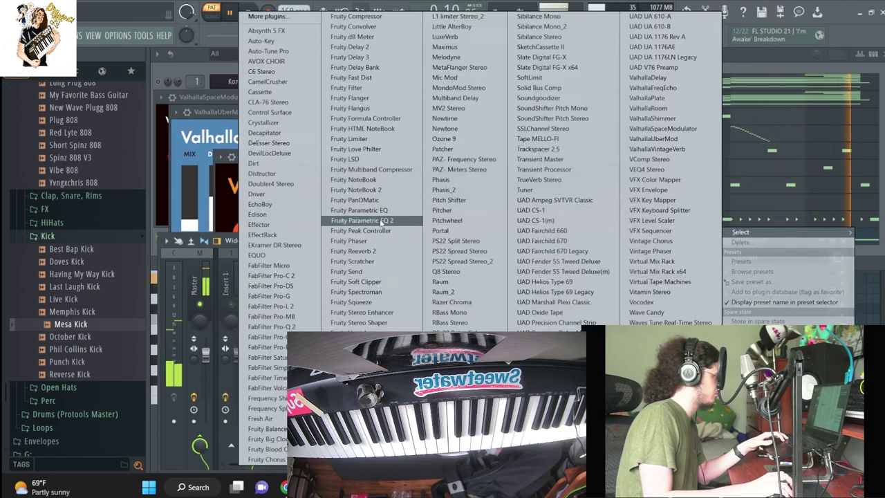
click(388, 221)
right_click(597, 173)
click(626, 229)
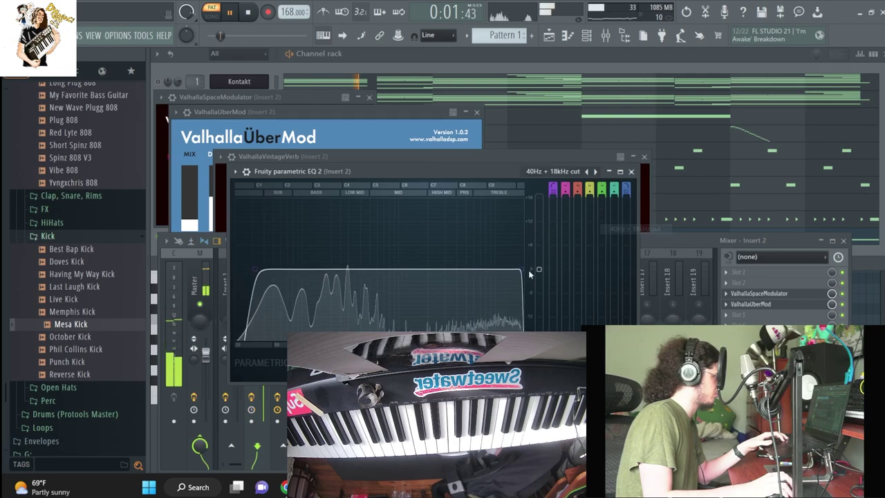
drag(523, 270, 434, 269)
scroll(768, 325, up, 5)
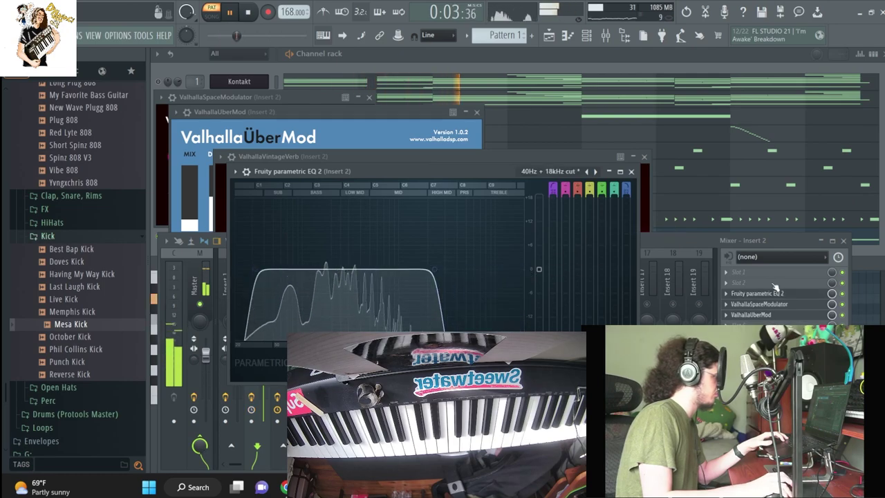
click(732, 242)
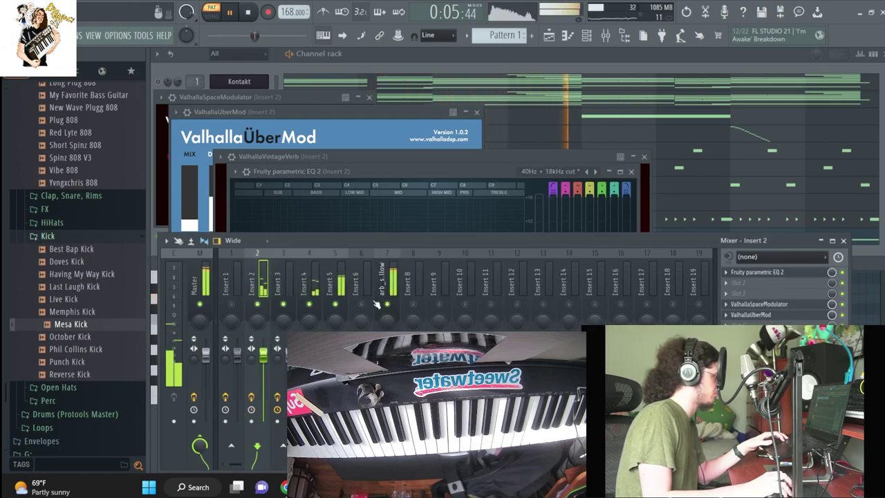
click(395, 54)
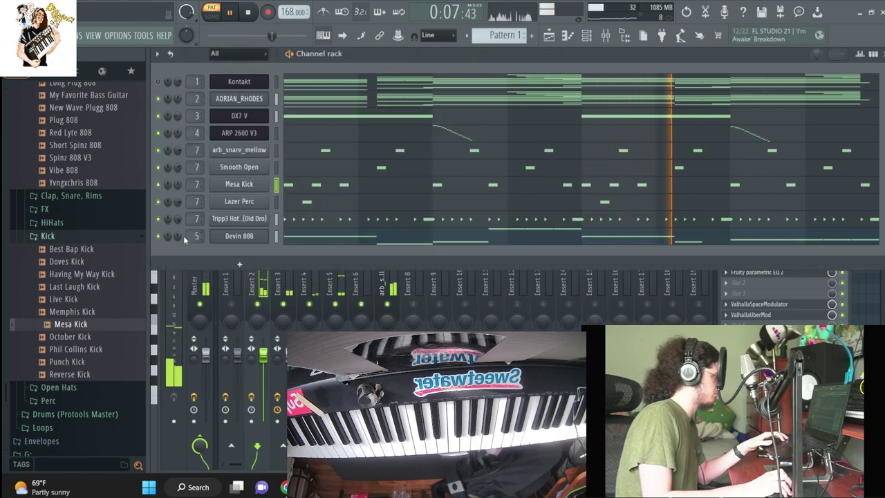
click(240, 309)
click(469, 36)
click(547, 146)
key(Escape)
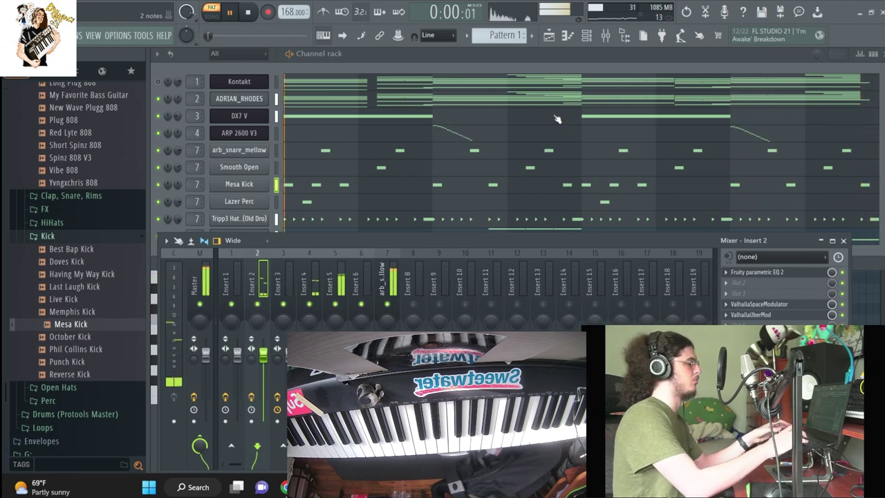
Unmute the Kontakt channel and open the semitone transpose entry for Pattern 1
click(162, 92)
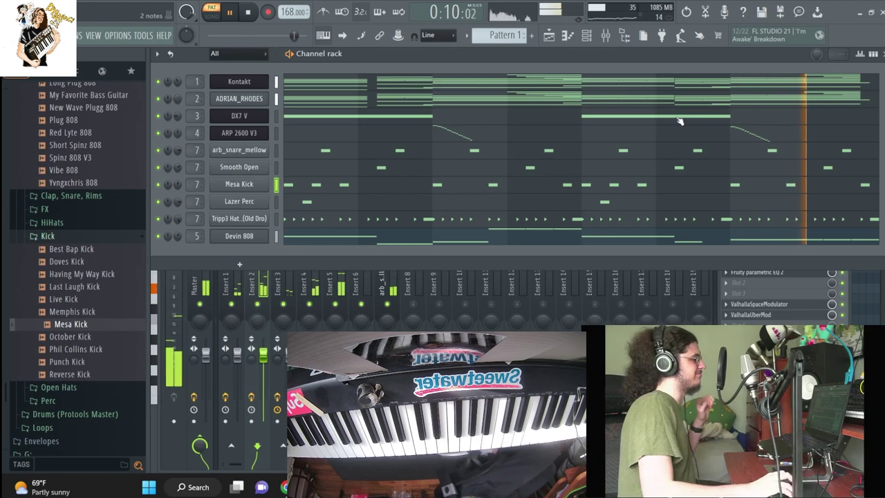
click(496, 35)
click(520, 121)
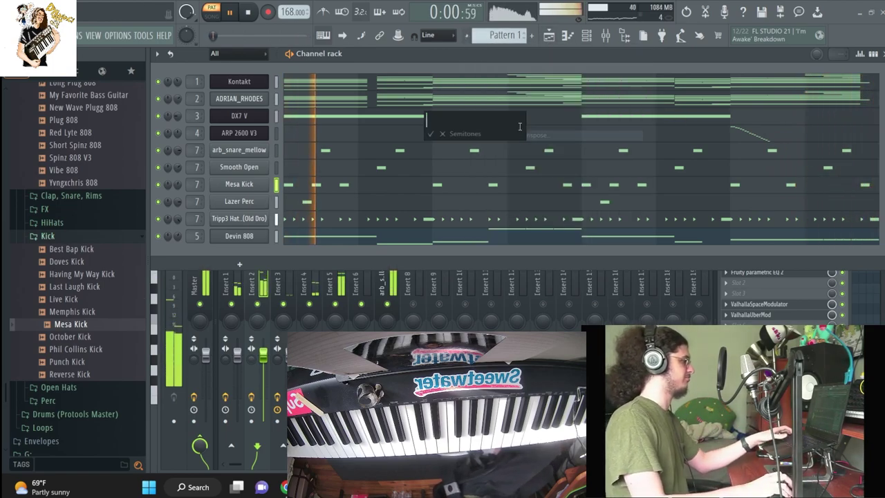
key(space)
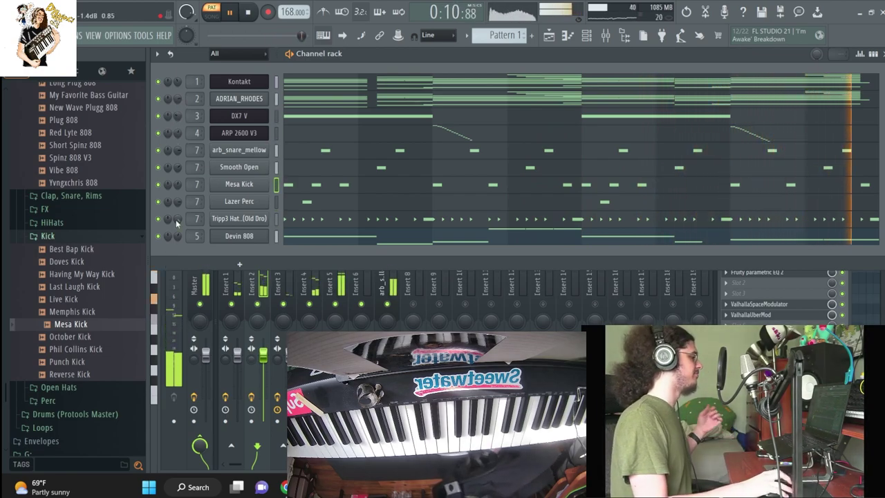
Find the Purity synth among the VST plugins and add it as a new channel below Devin 808
right_click(216, 184)
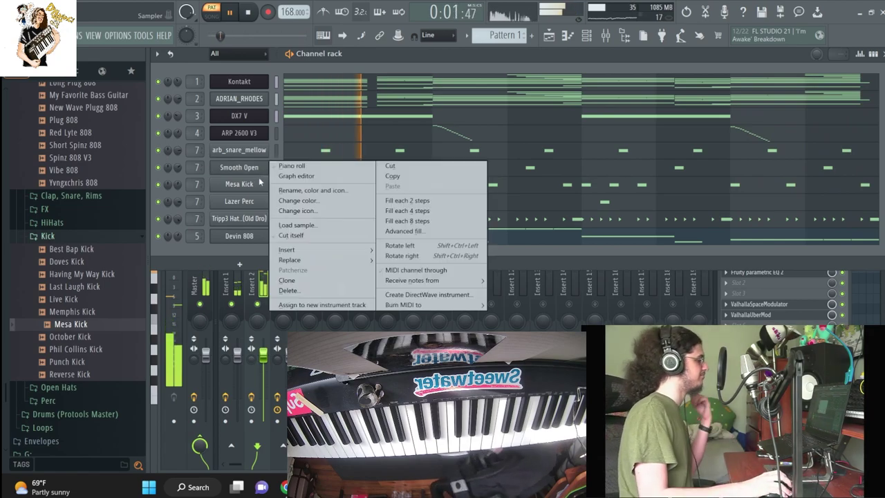
click(201, 265)
scroll(44, 184, up, 20)
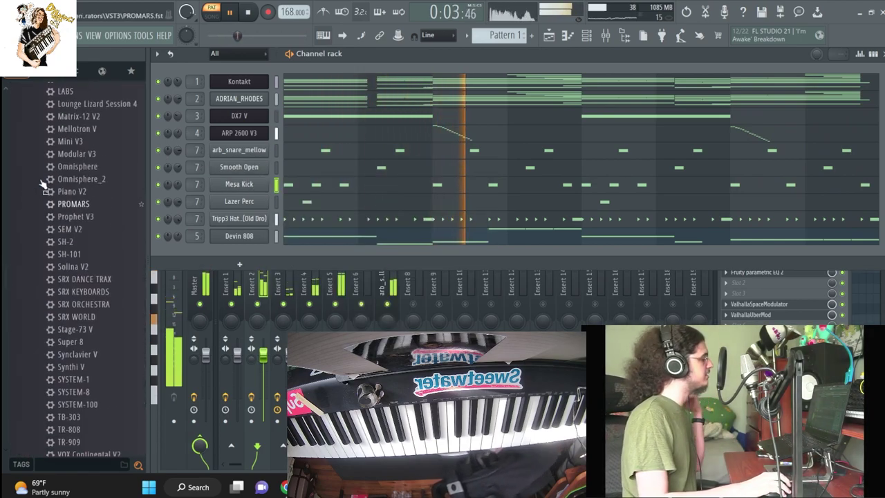
scroll(65, 186, down, 8)
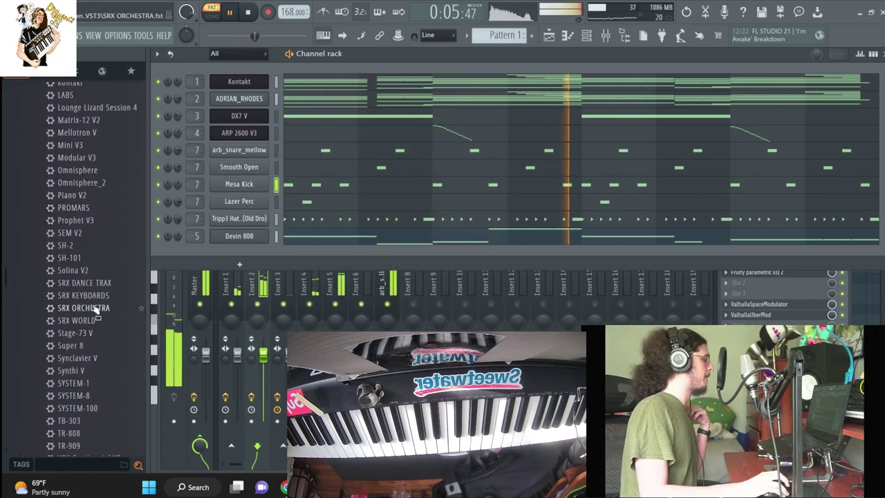
scroll(61, 271, up, 12)
click(54, 293)
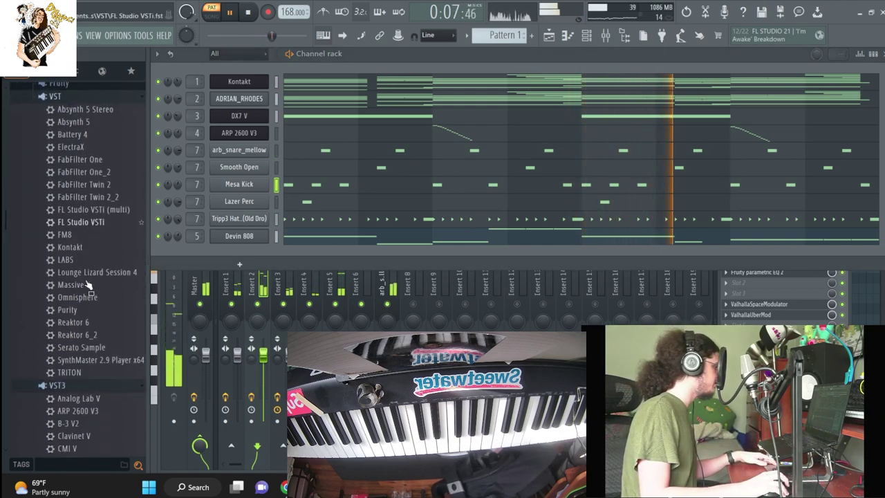
scroll(76, 276, down, 3)
drag(71, 236, 249, 263)
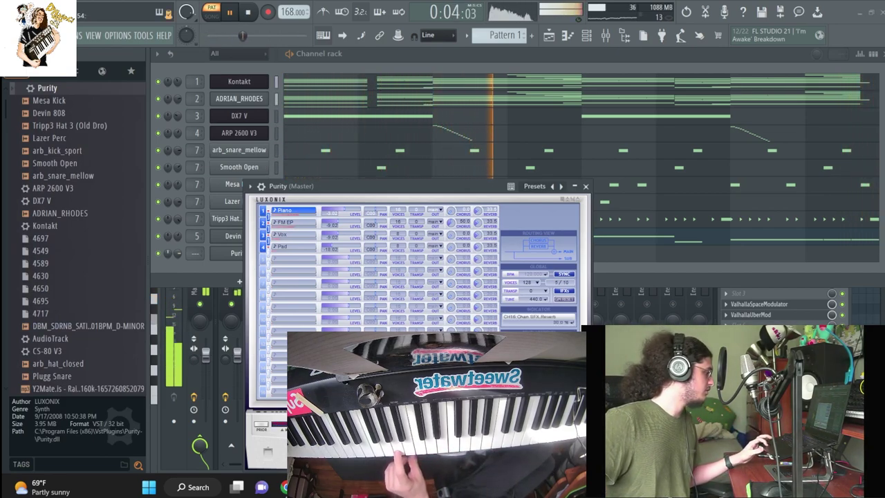
Load the 80's pluck 2 preset from Purity's Fast Synth category into its first part
click(294, 210)
click(561, 313)
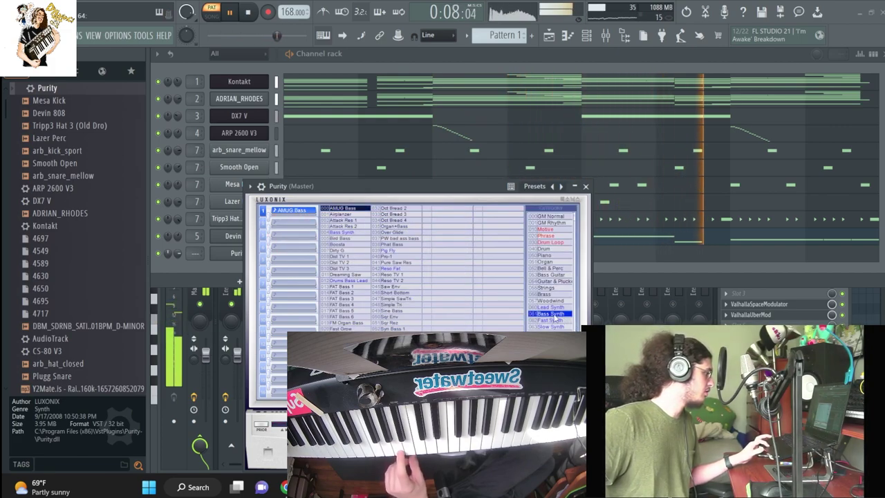
click(552, 321)
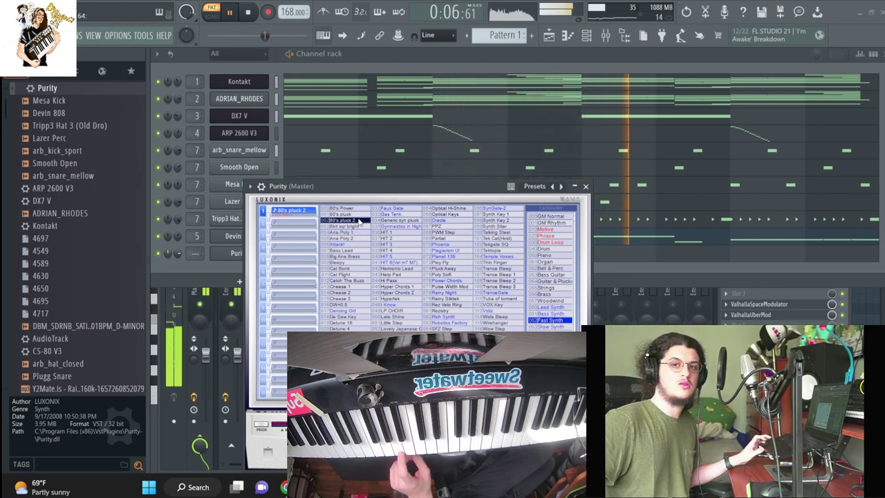
Record a short Purity pluck melody over Pattern 1 as notes and automation
key(space)
key(r)
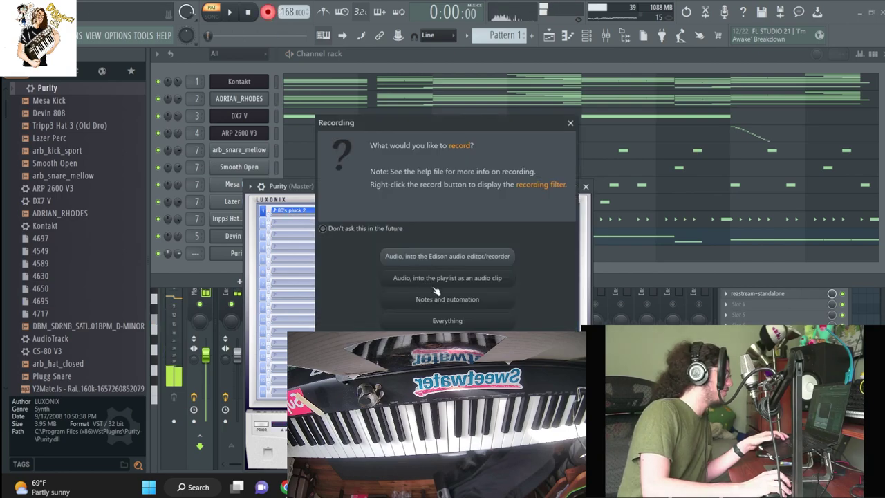
click(436, 298)
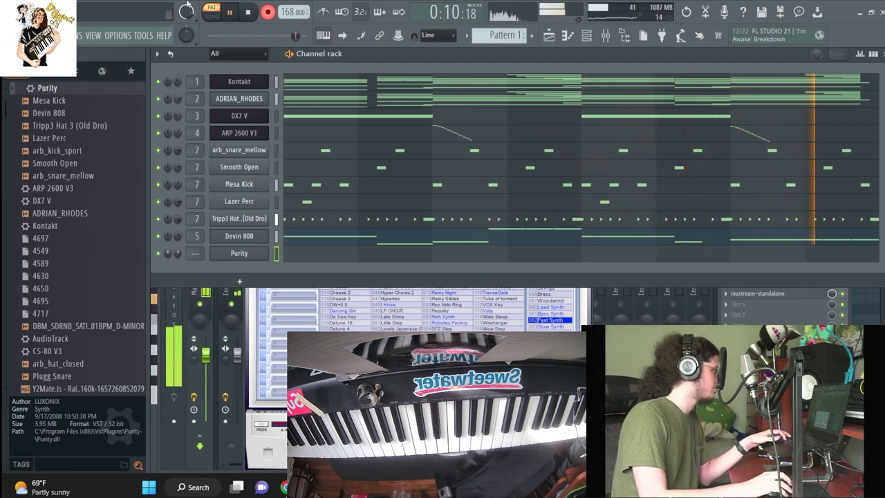
Delete the low G notes at bars 3 and 7 from Purity's recorded part and play the pattern back
click(515, 256)
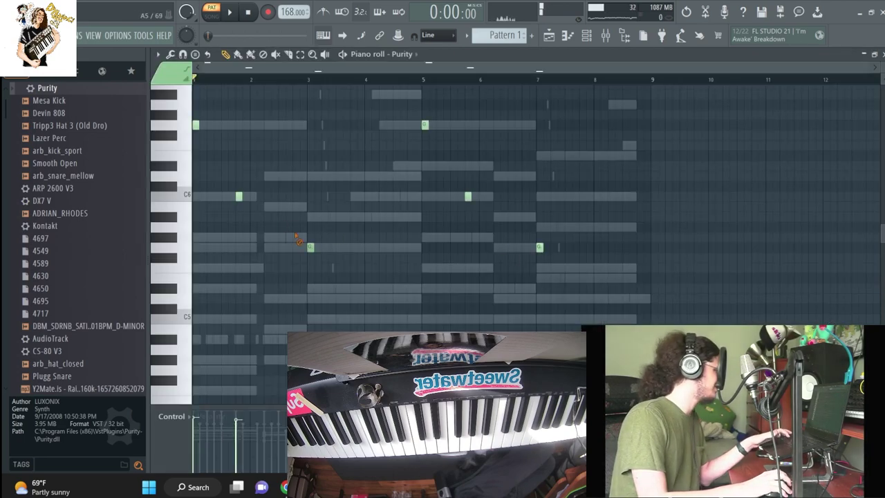
right_click(539, 247)
key(space)
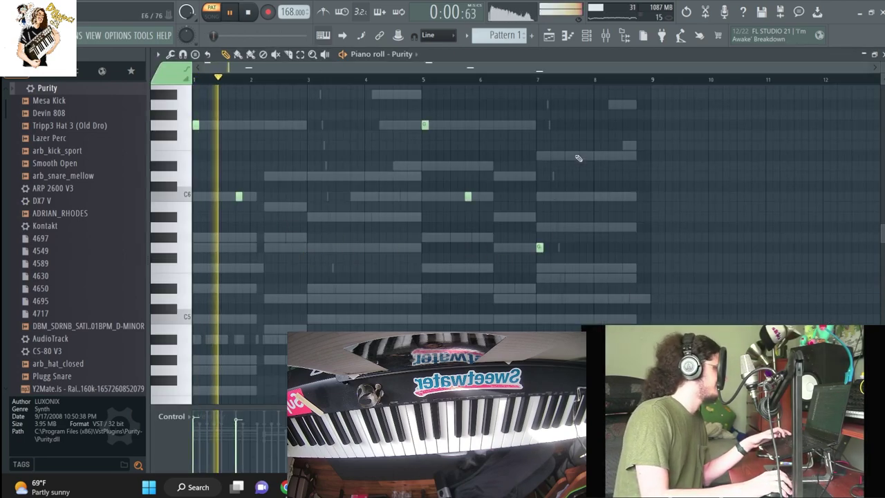
click(584, 37)
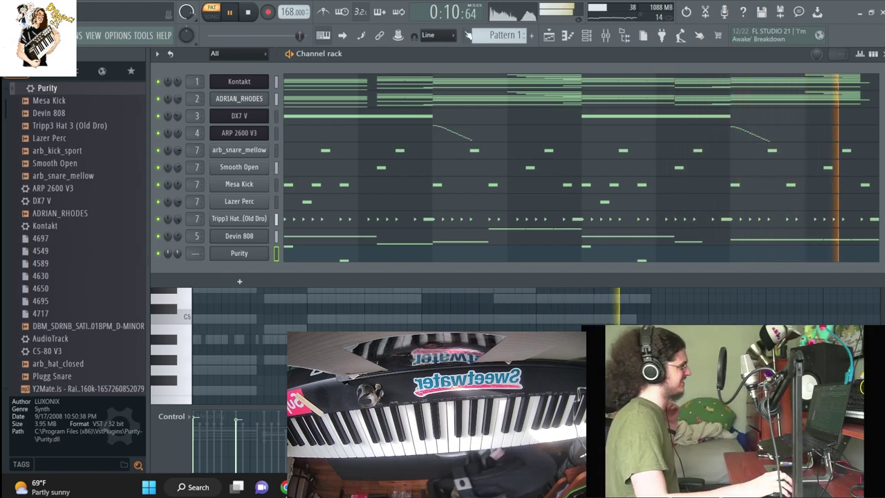
Select mixer track Insert 13 and set its audio input to Input 2
click(467, 35)
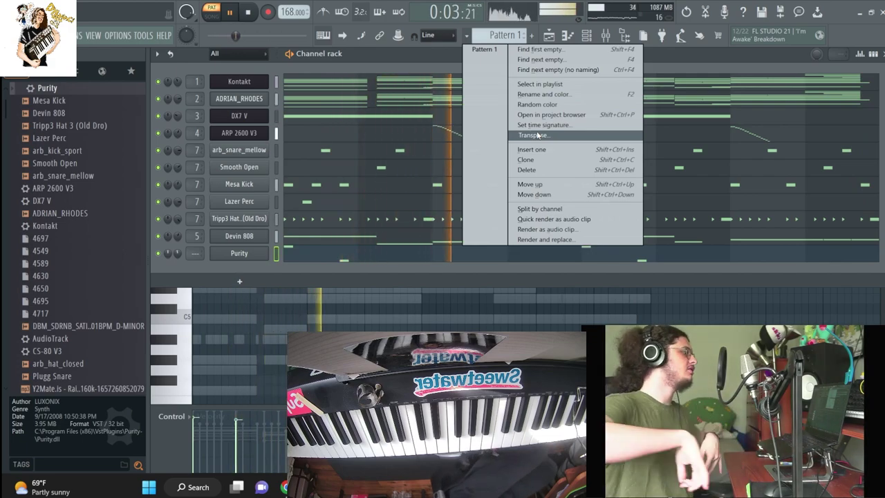
click(606, 36)
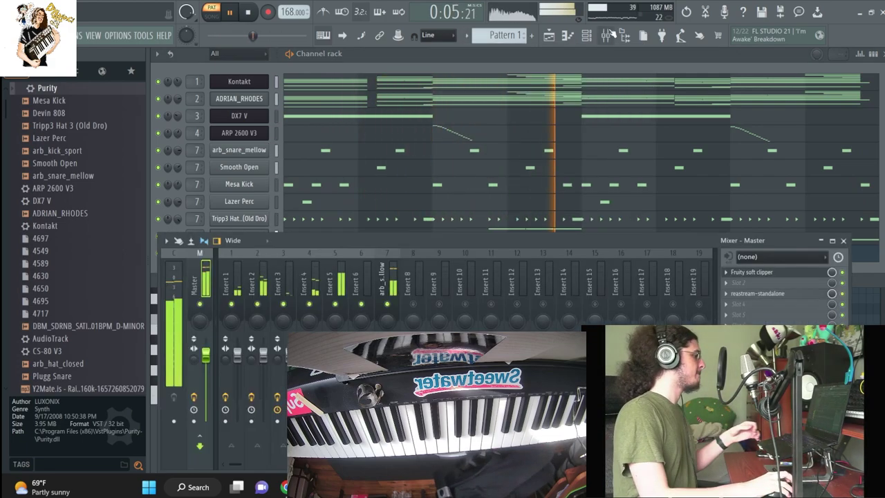
click(551, 287)
click(747, 257)
click(753, 308)
click(543, 286)
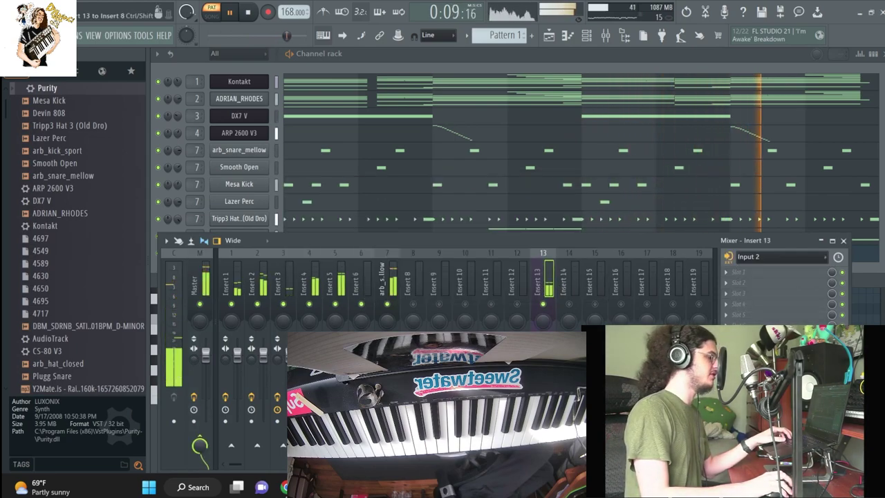
Stop playback and load the saved VOCALS effects chain onto Insert 13 as its mixer track state
key(space)
key(alt+Tab)
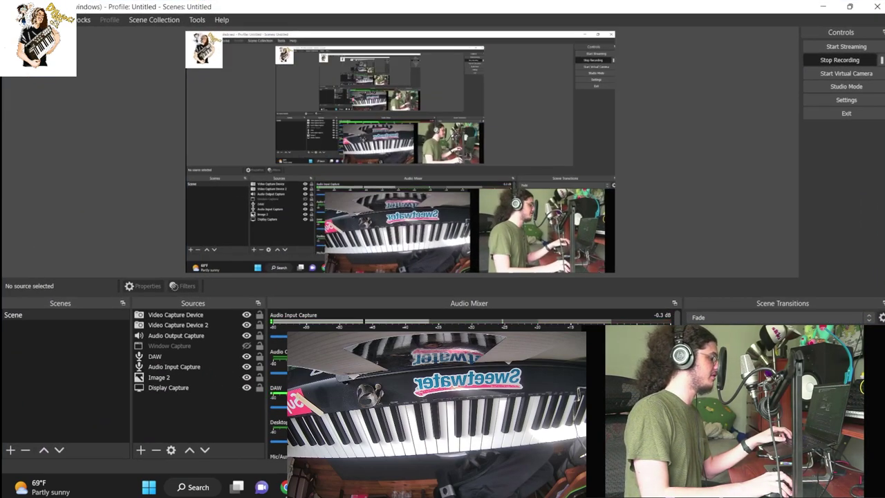
key(alt+Tab)
click(177, 241)
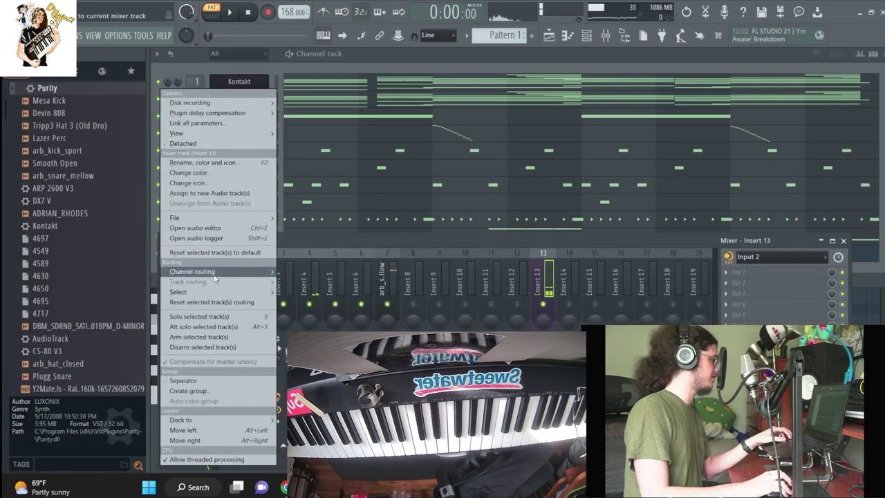
mouse_move(228, 220)
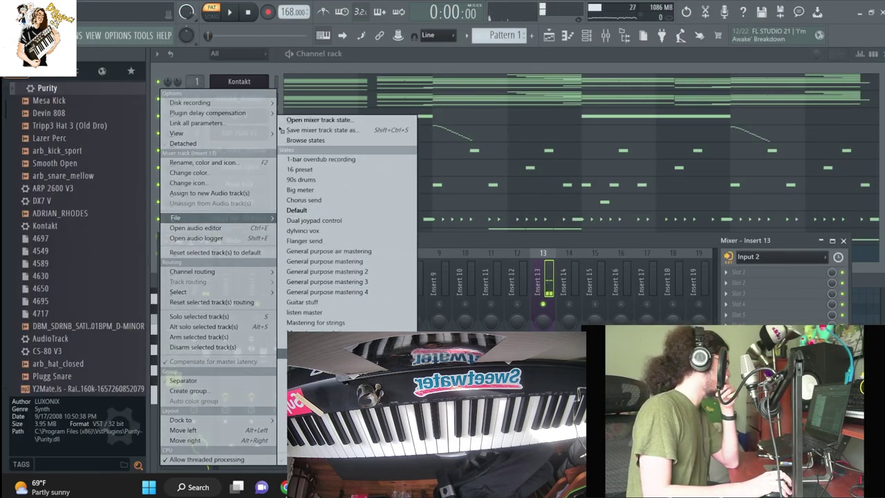
click(280, 129)
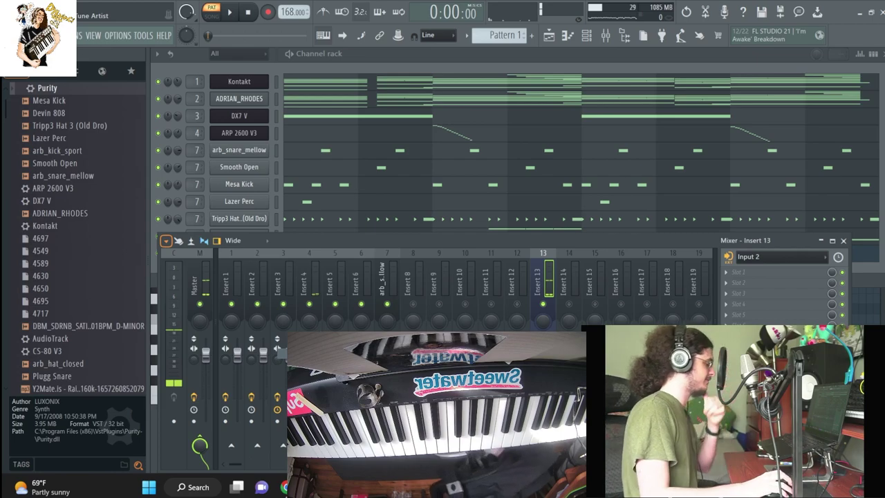
Switch to File Explorer and look through G:\Fl Studio\Project File for the latest numbered project
click(358, 487)
mouse_move(333, 487)
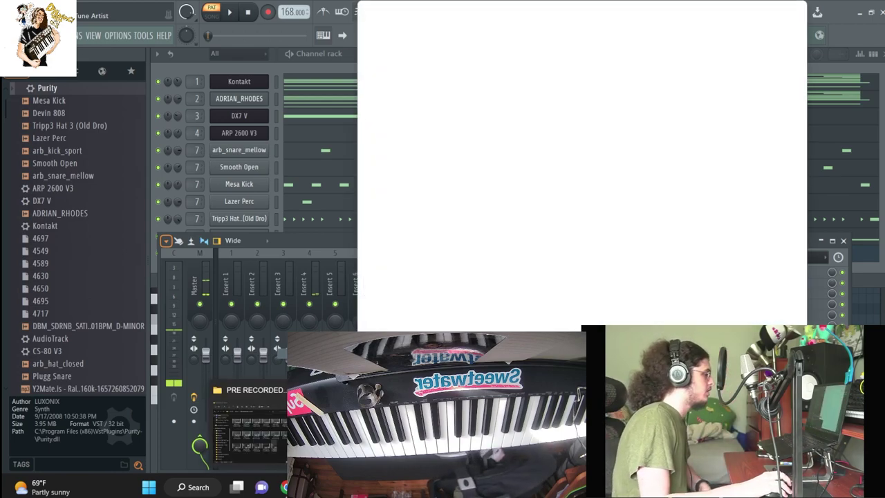
click(352, 428)
scroll(373, 276, down, 1)
click(496, 132)
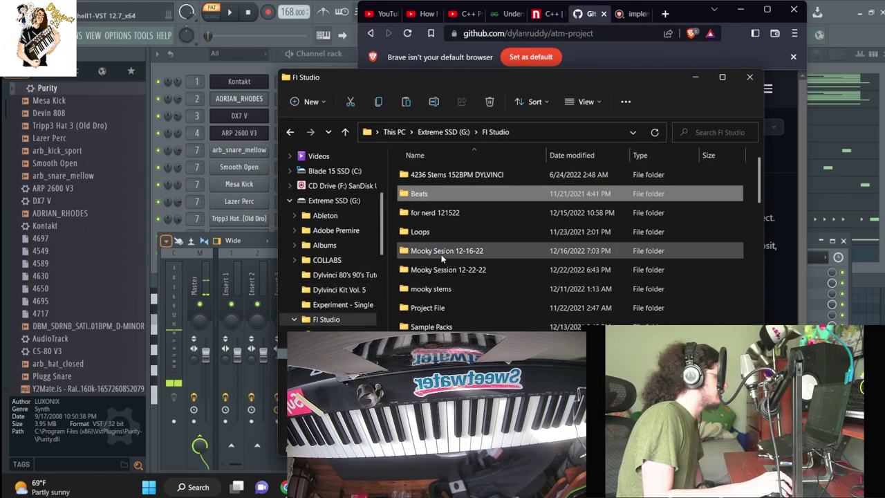
click(443, 308)
double_click(442, 309)
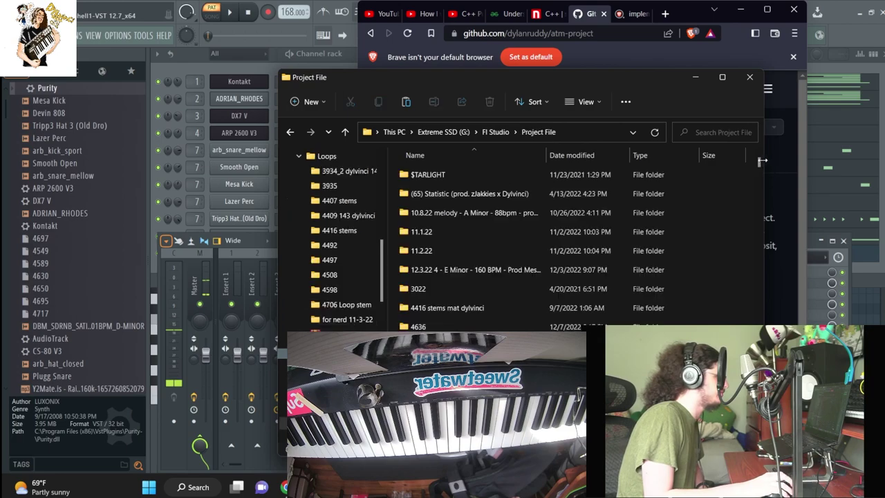
scroll(442, 318, up, 20)
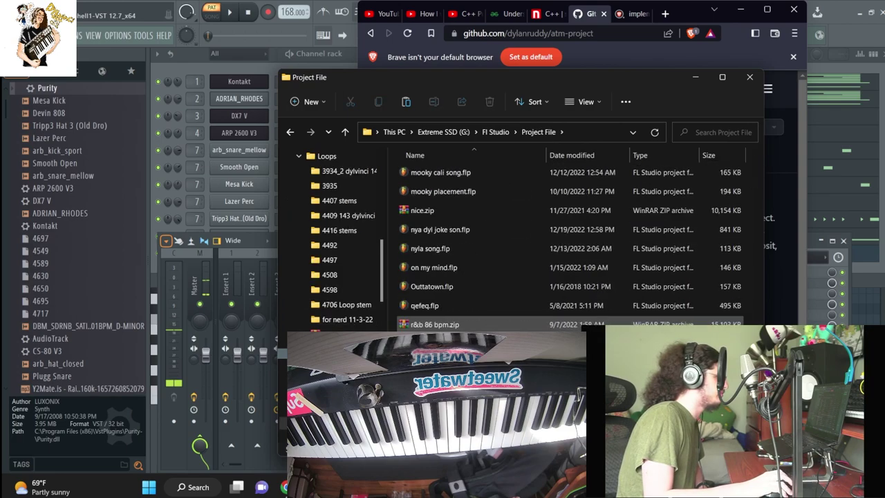
scroll(442, 318, up, 15)
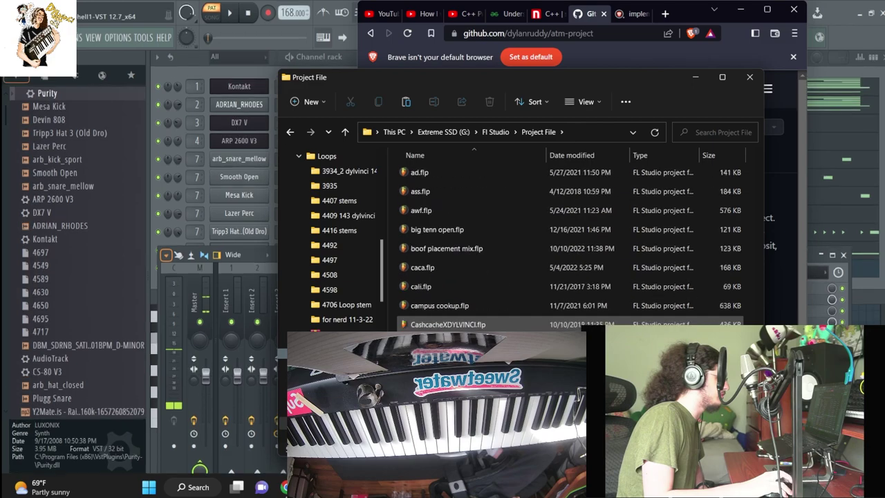
scroll(541, 314, down, 1)
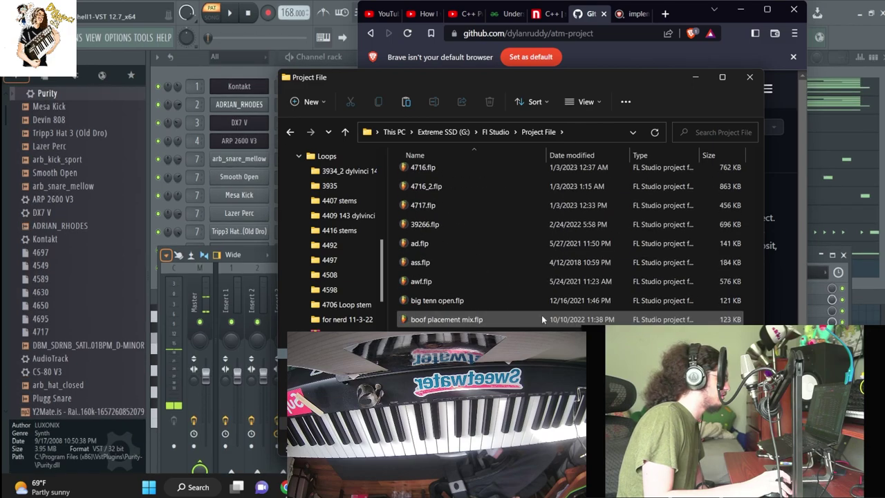
click(695, 77)
click(740, 10)
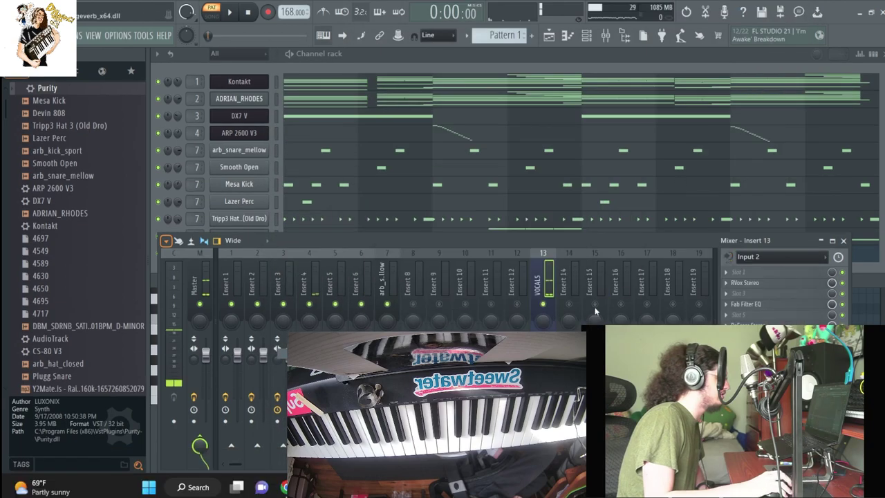
Save the project as 4718 in G:\Fl Studio\Project File
click(13, 36)
click(54, 95)
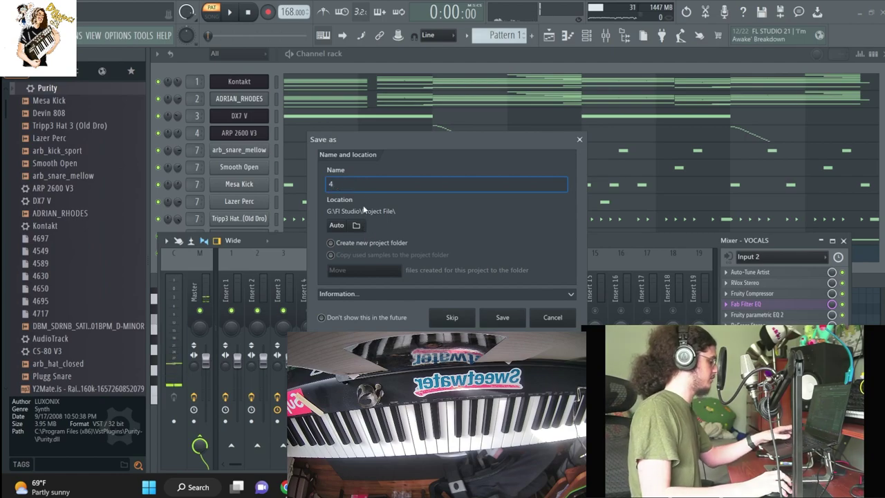
click(502, 318)
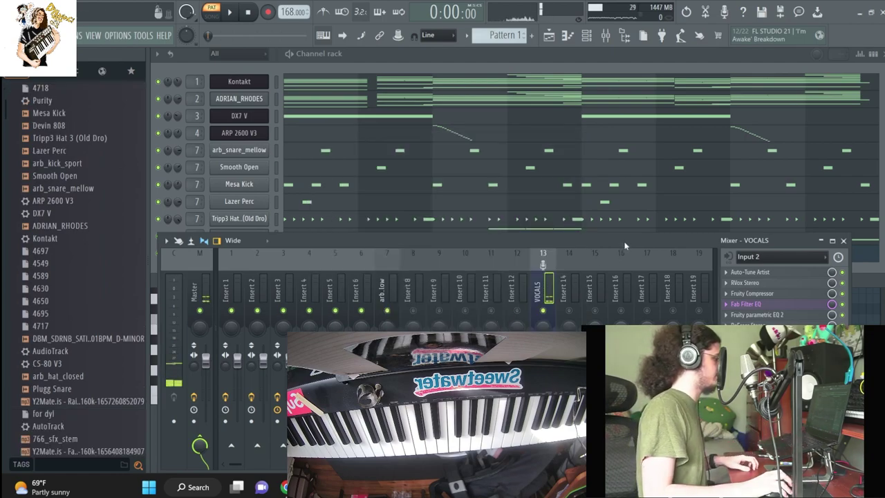
Set the key of Auto-Tune Artist on the VOCALS track to C
click(750, 272)
click(351, 139)
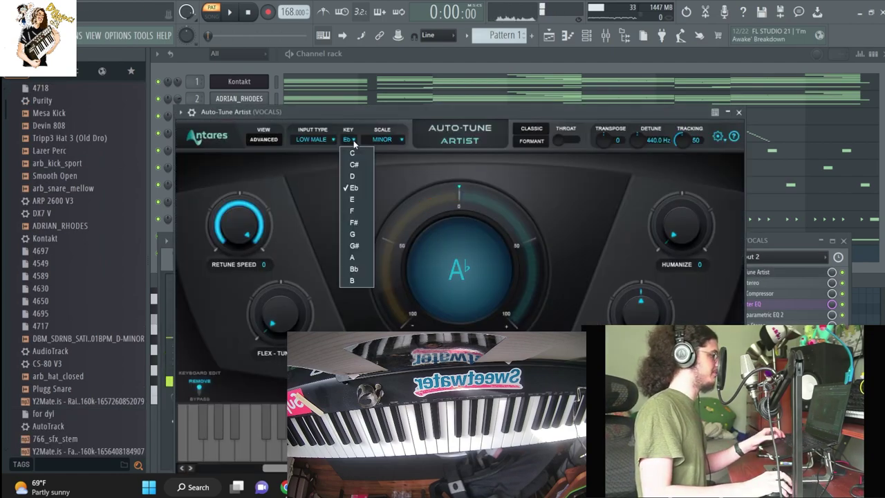
click(361, 157)
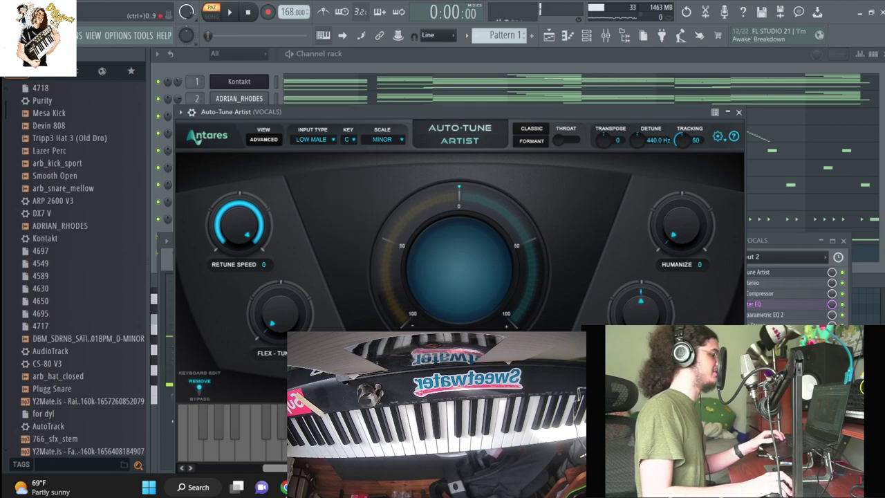
Place Pattern 1 at bar 1 of playlist Track 1 and duplicate it three times up to bar 33 in song mode
click(548, 36)
key(space)
drag(377, 99, 334, 107)
click(608, 37)
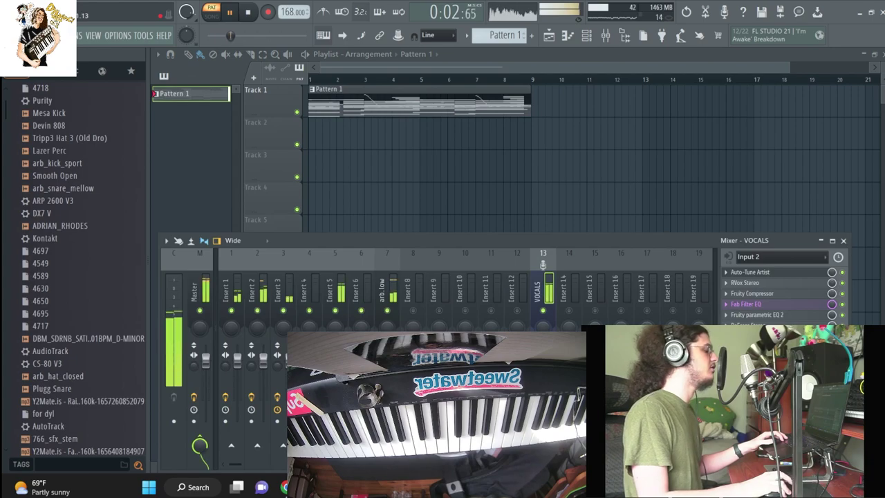
key(space)
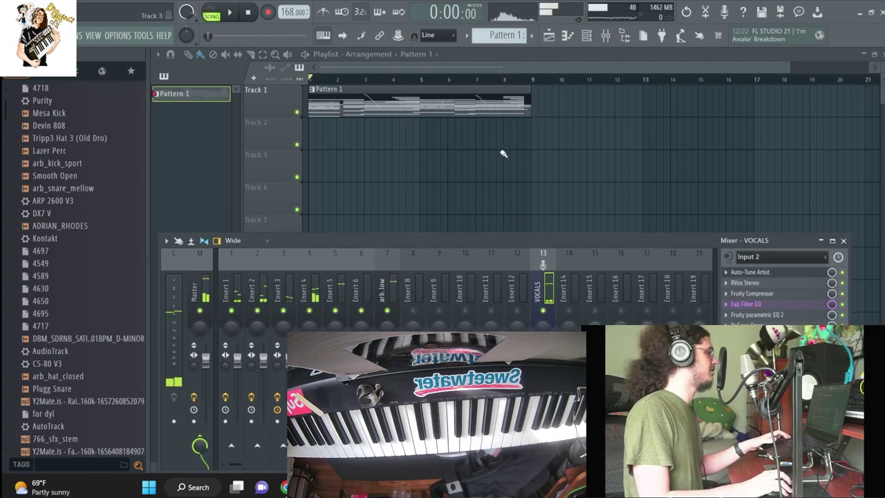
drag(488, 151, 477, 105)
key(ctrl+b)
key(ctrl+b)
key(ctrl+b)
Arm recording of audio into the playlist as an audio clip and set Insert 6's input to Input 2
click(268, 13)
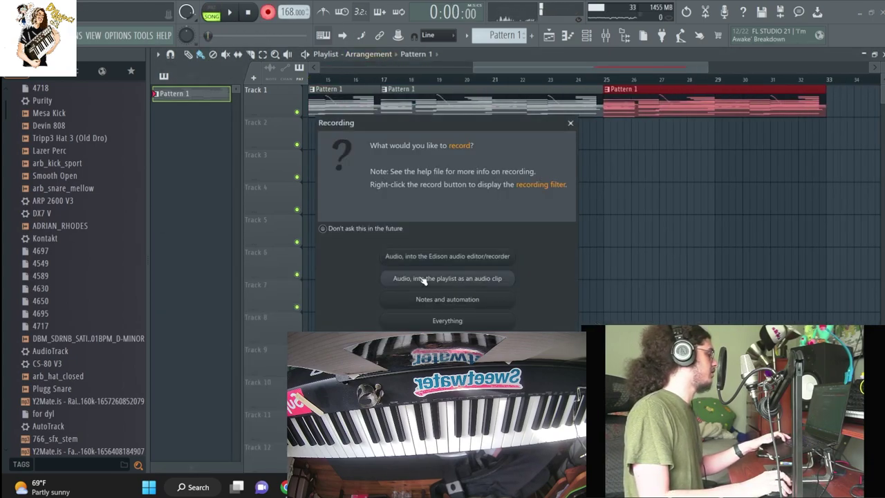
click(424, 278)
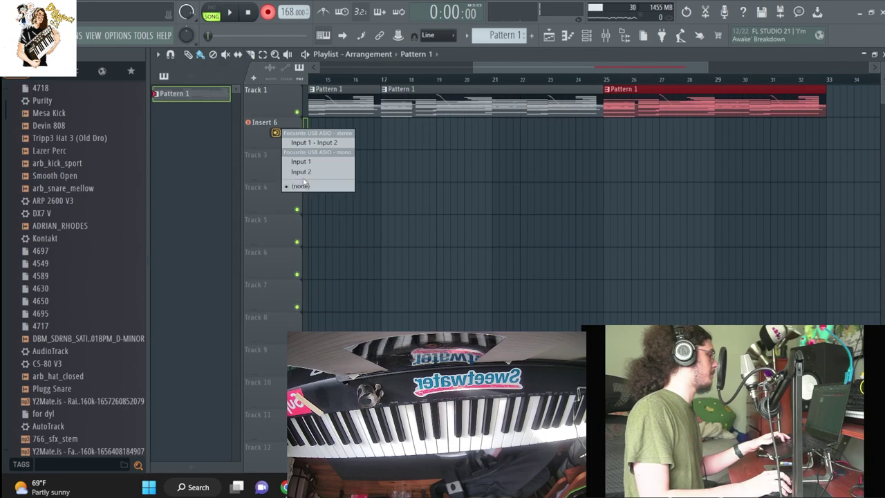
click(302, 172)
click(589, 37)
click(589, 37)
key(F9)
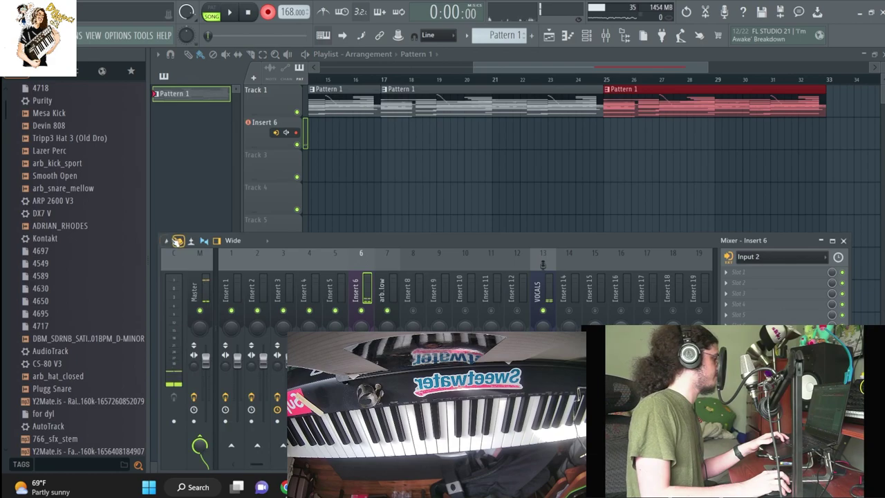
Copy the VOCALS mixer track's saved state, with its whole effect chain, onto Insert 6
click(167, 241)
click(349, 239)
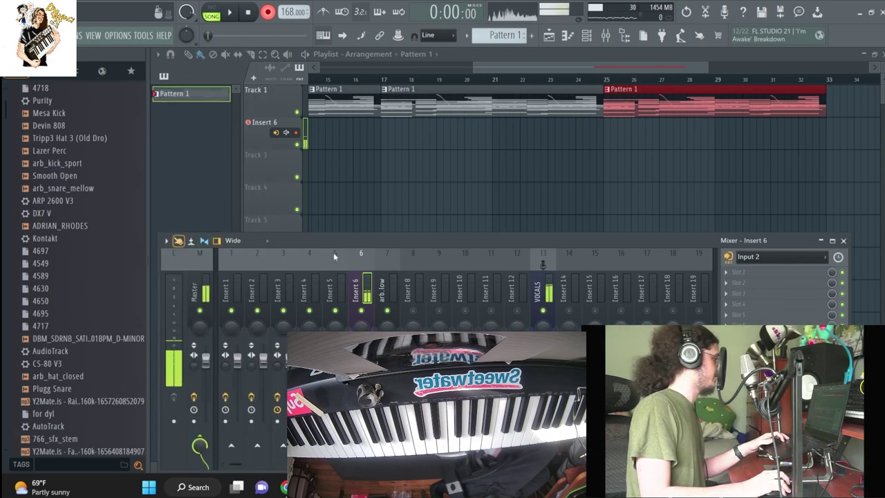
click(549, 294)
click(179, 241)
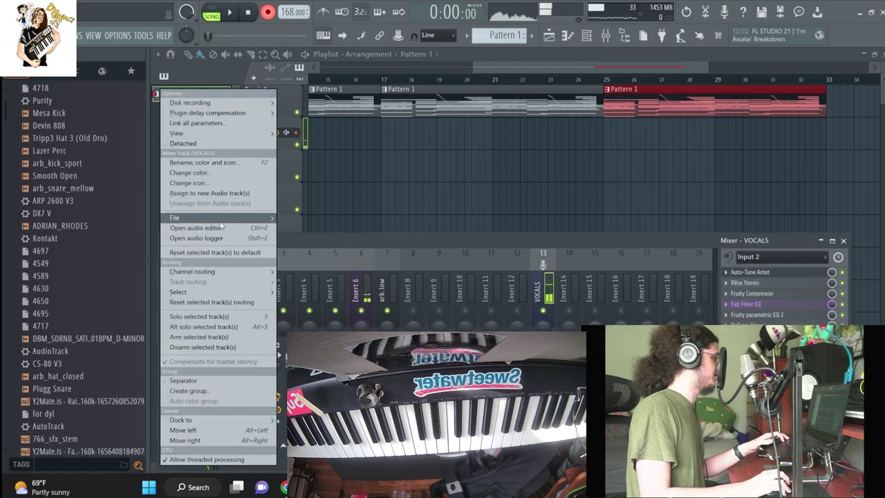
mouse_move(208, 218)
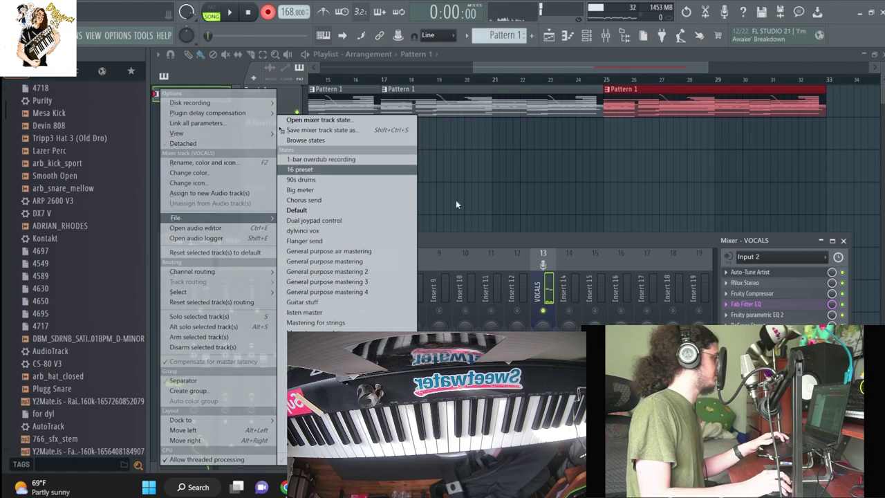
click(531, 247)
click(166, 241)
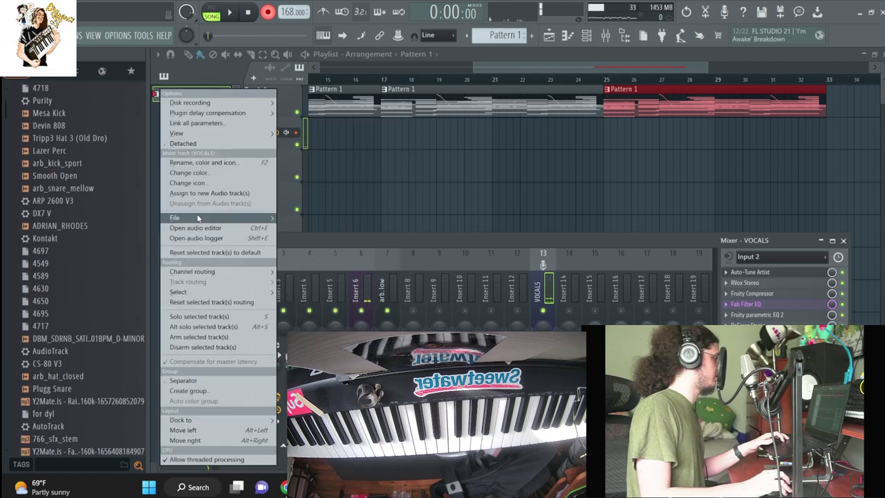
mouse_move(207, 218)
click(291, 130)
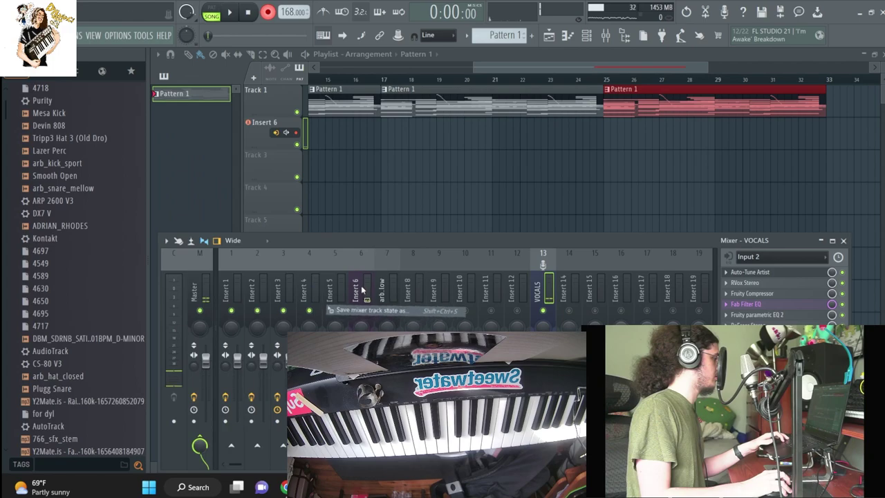
Set the audio input of the original VOCALS track 13 to none and adjust input monitoring on the VOCALS copy in track 6
click(765, 258)
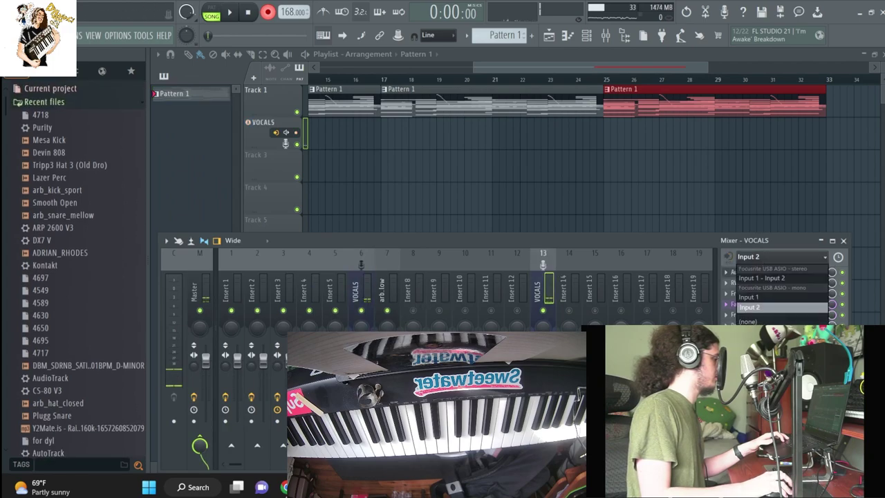
click(771, 325)
click(364, 293)
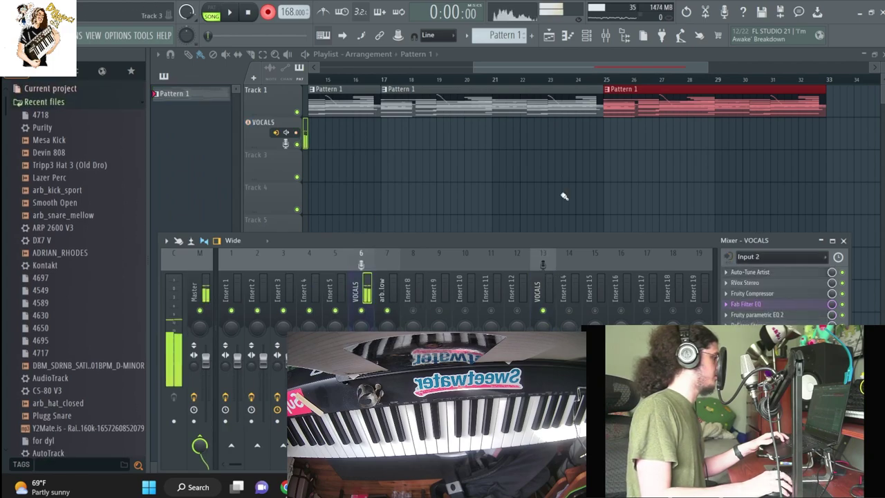
click(729, 259)
click(740, 279)
Close the mixer, arm the VOCALS playlist track and start recording from bar 1 over the beat
click(499, 79)
drag(485, 68, 331, 73)
click(605, 36)
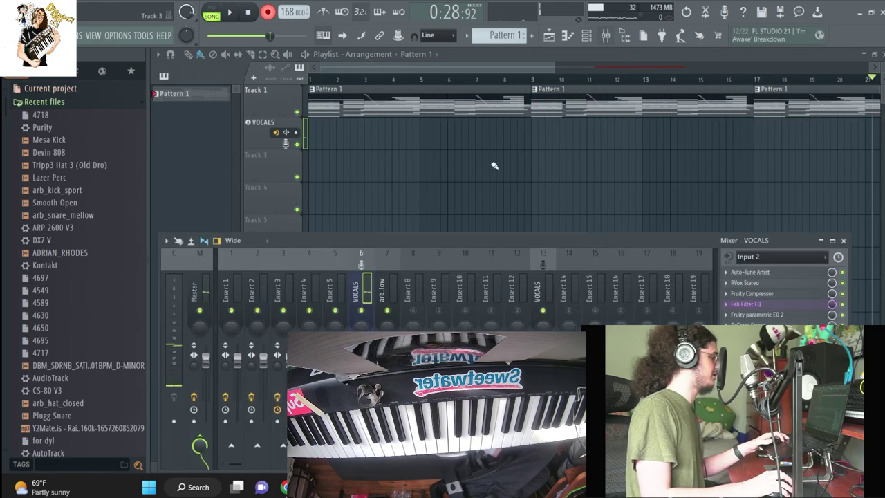
click(296, 132)
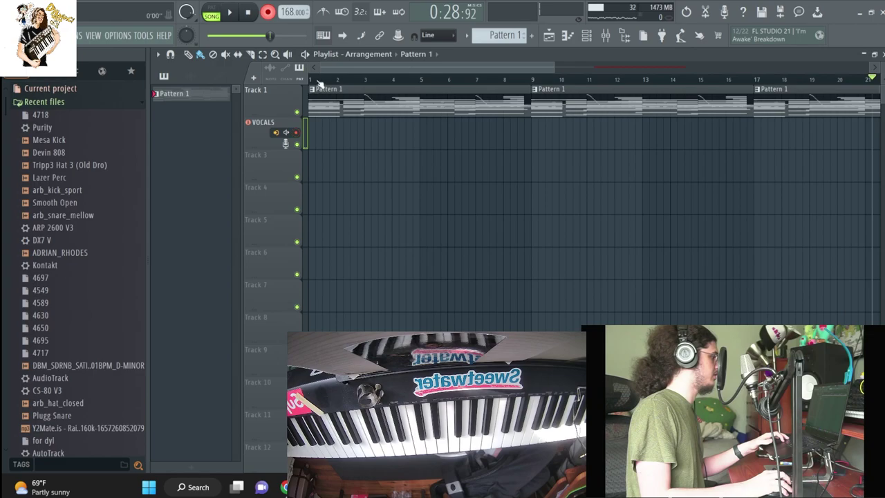
key(space)
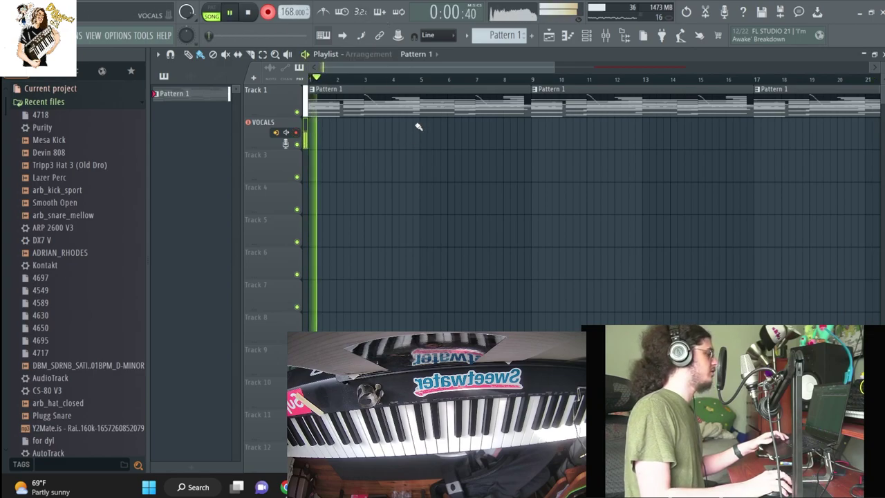